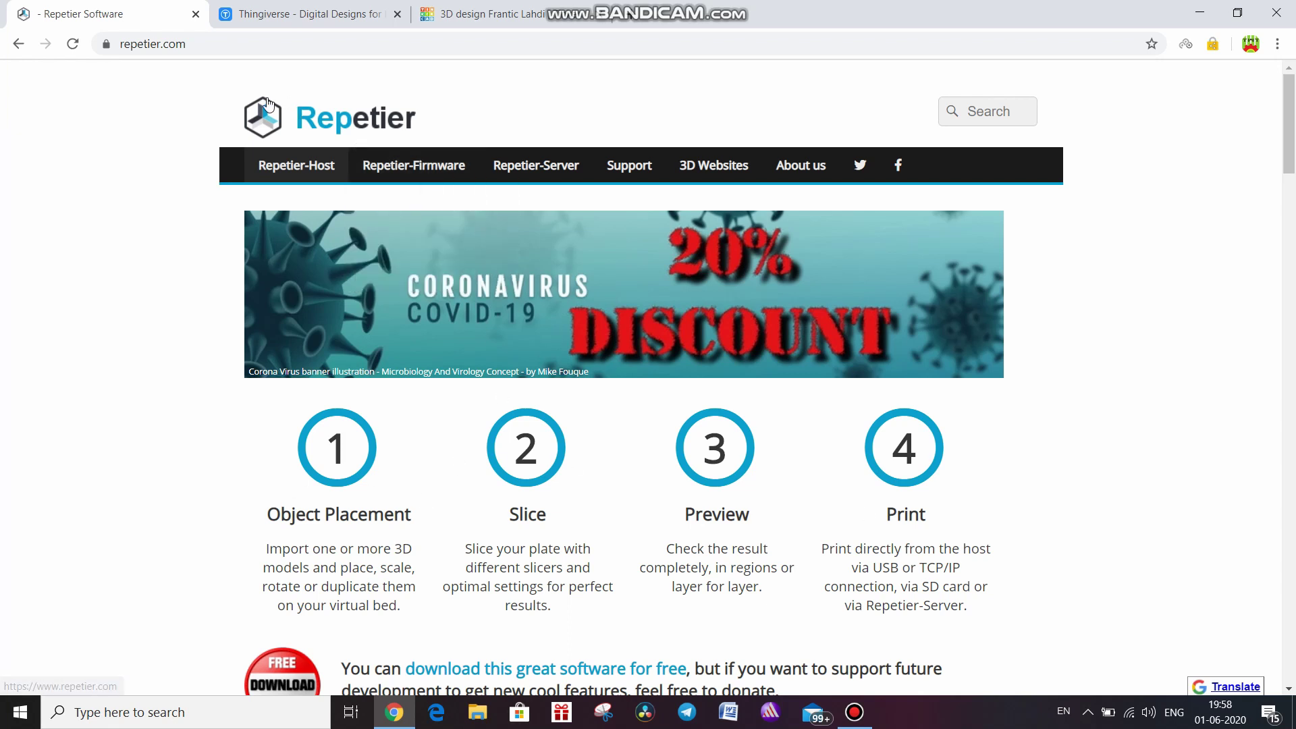
Download Repetier-Host 2.1.6 for Windows without donating, then return to the Thingiverse tab.
{"action": "scroll", "coordinate": [316, 243], "scroll_direction": "down", "scroll_amount": 5}
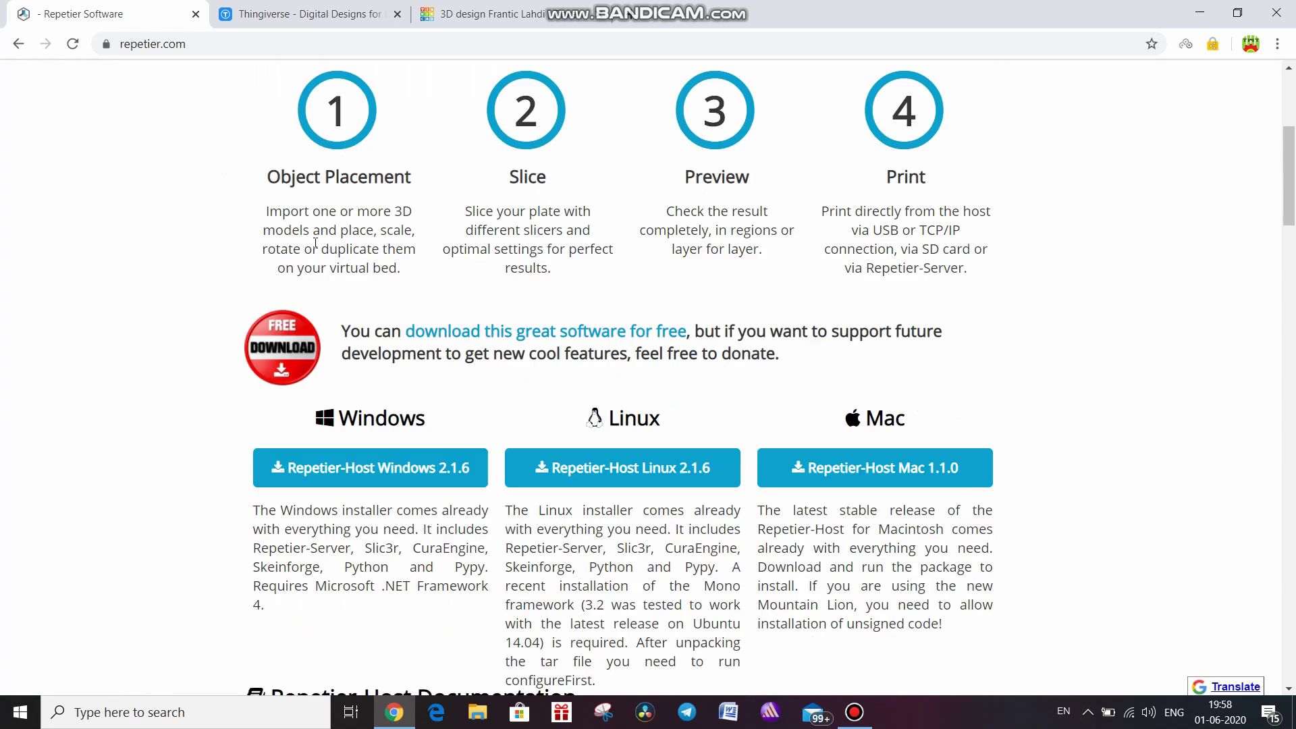
{"action": "left_click", "coordinate": [454, 482]}
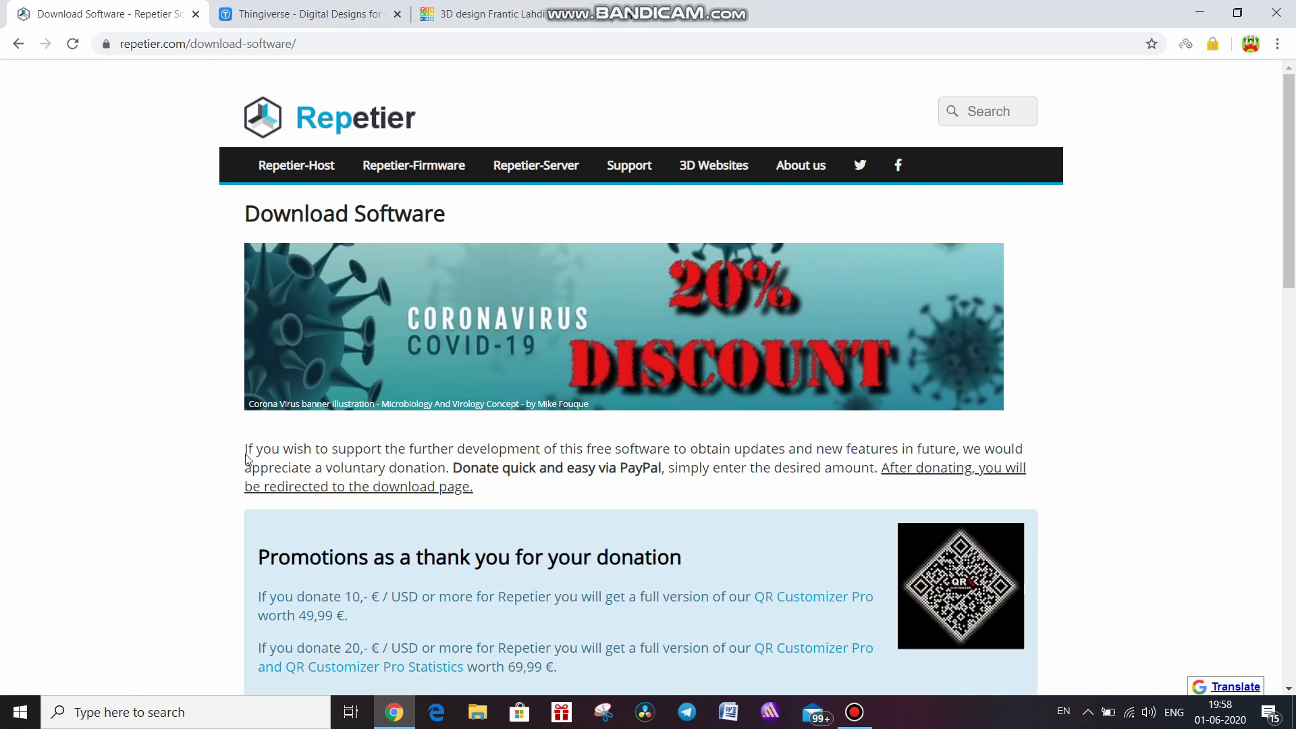
{"action": "scroll", "coordinate": [486, 439], "scroll_direction": "down", "scroll_amount": 15}
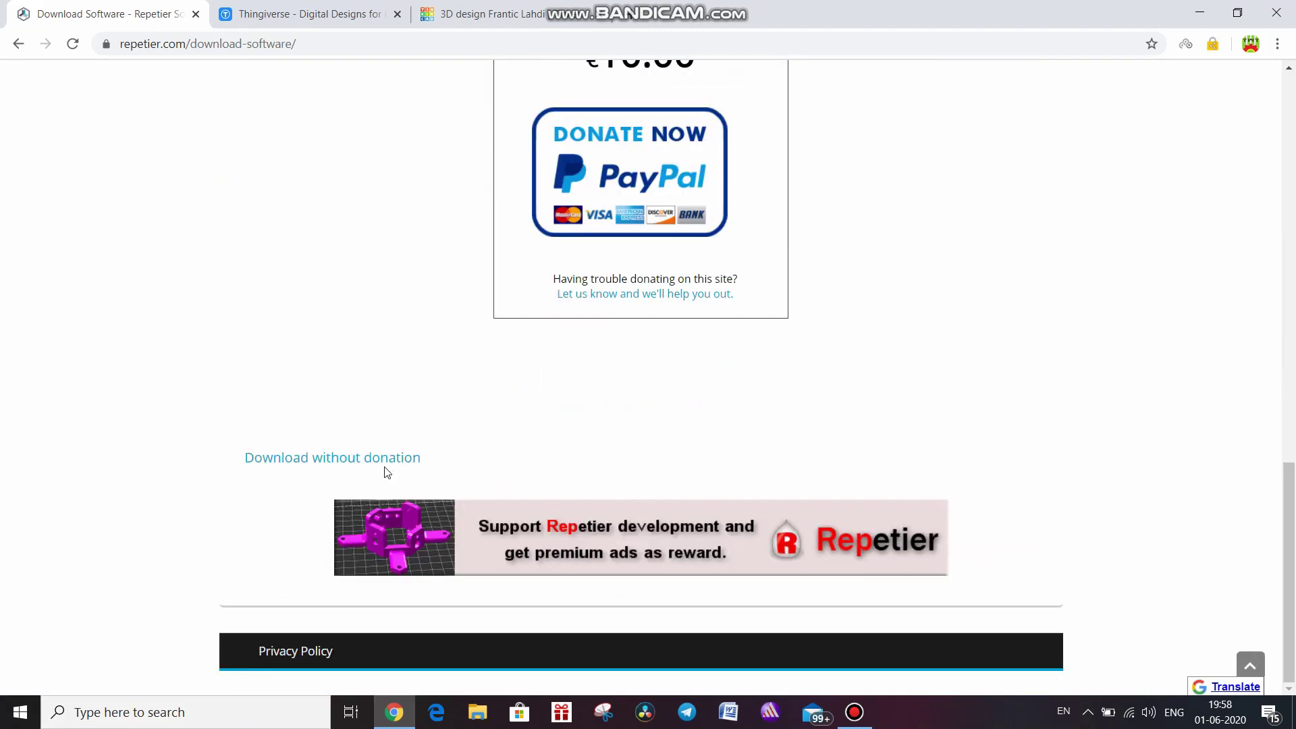
{"action": "left_click", "coordinate": [389, 461]}
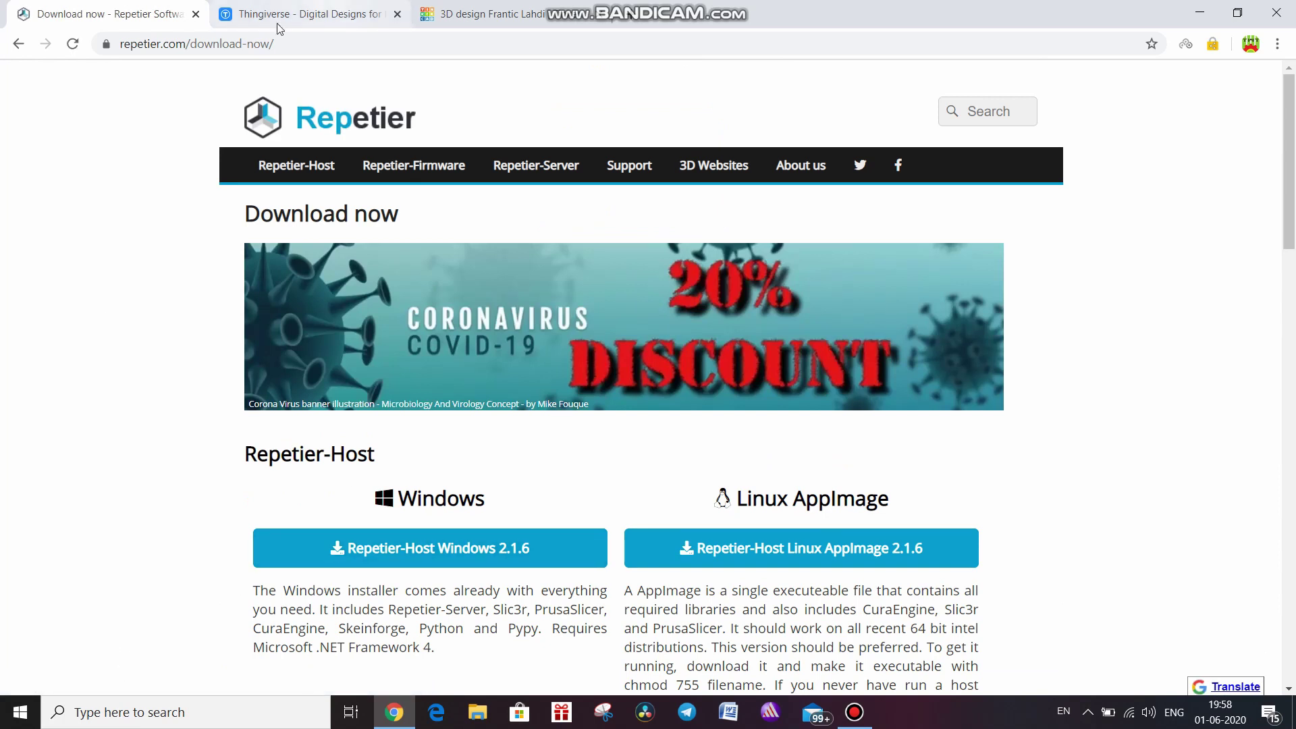
{"action": "left_click", "coordinate": [291, 7]}
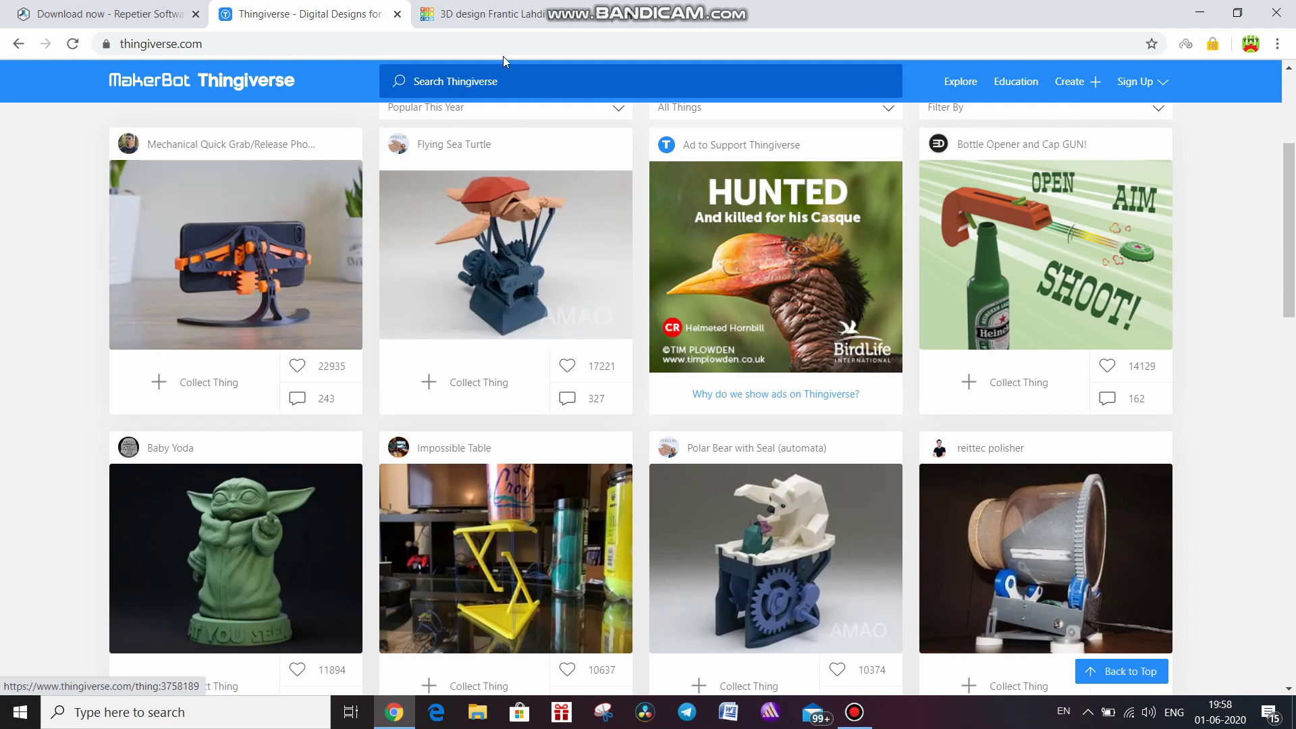
Look over the empty Frantic Lahdi Tinkercad workplane, then launch Repetier-Host from its desktop shortcut.
{"action": "left_click", "coordinate": [524, 10]}
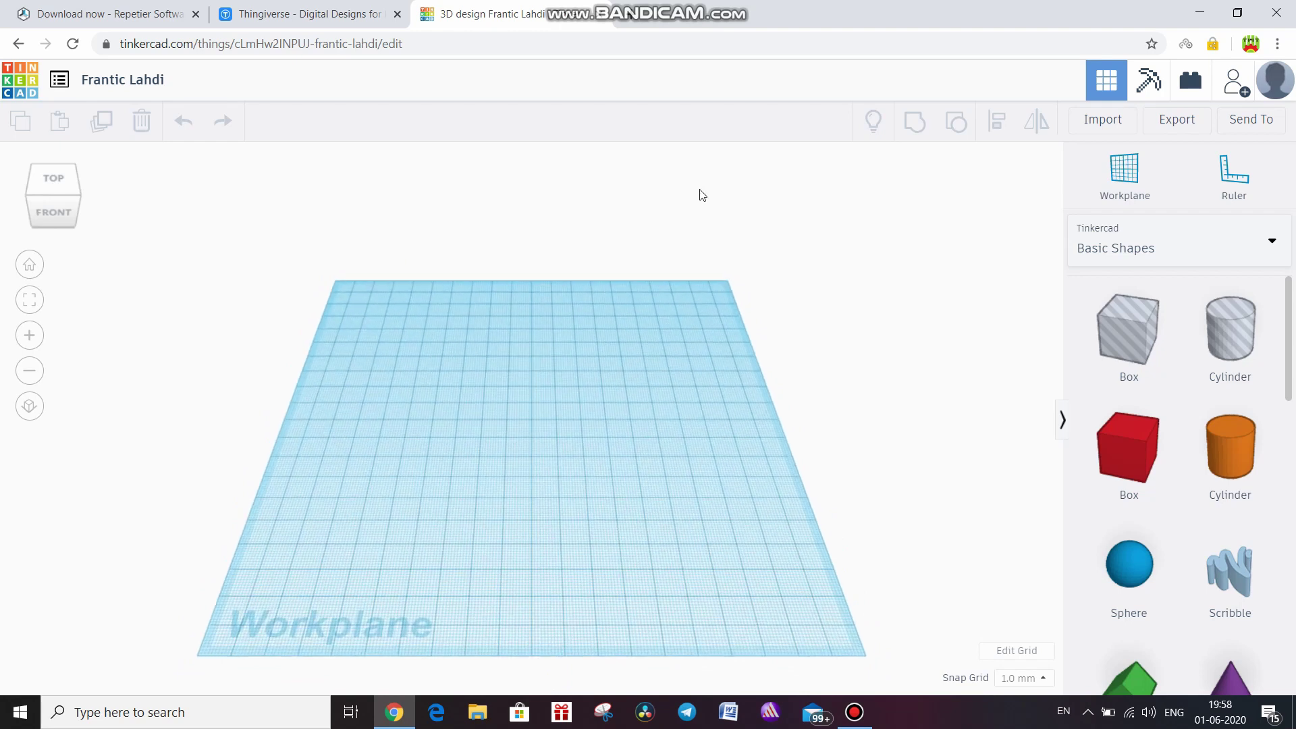
{"action": "double_click", "coordinate": [31, 356]}
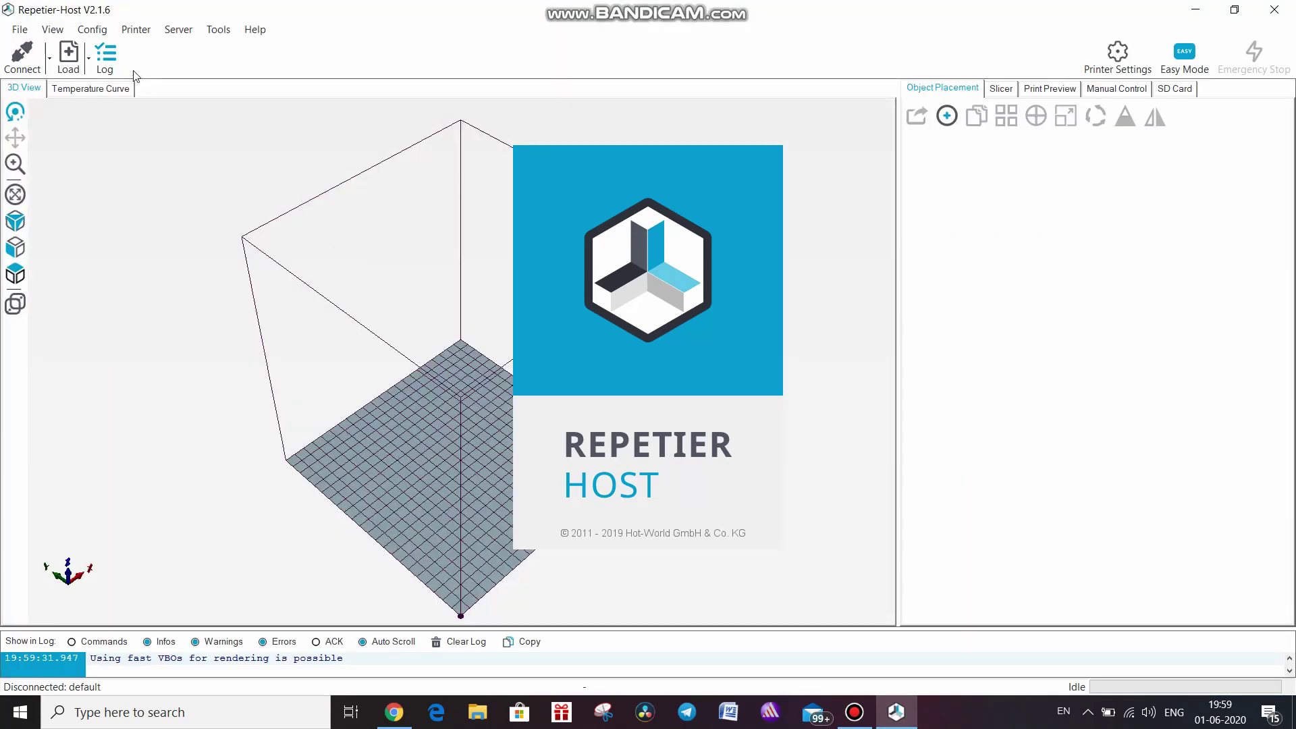
Verify the Classic Printer shape of 220 × 220 mm bed and 250 mm height, then apply it.
{"action": "left_click_drag", "start_coordinate": [447, 325], "coordinate": [424, 315]}
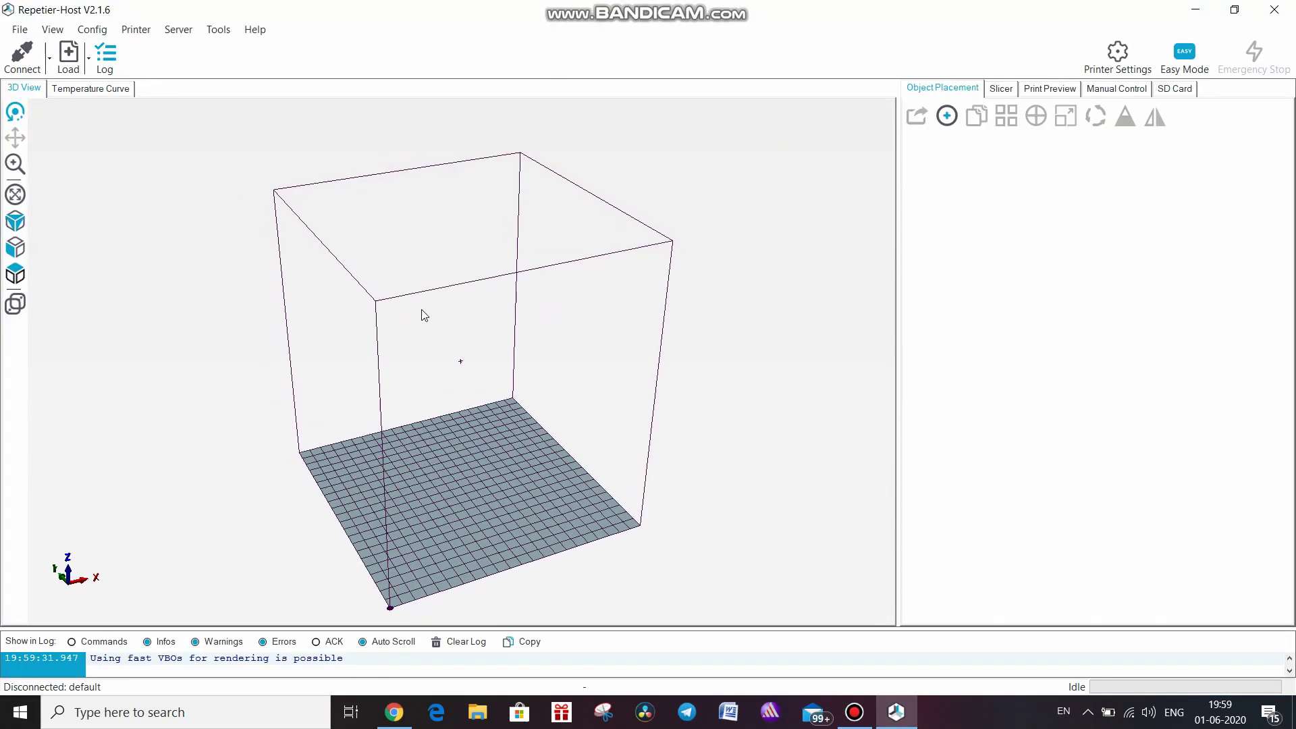
{"action": "left_click", "coordinate": [1118, 55]}
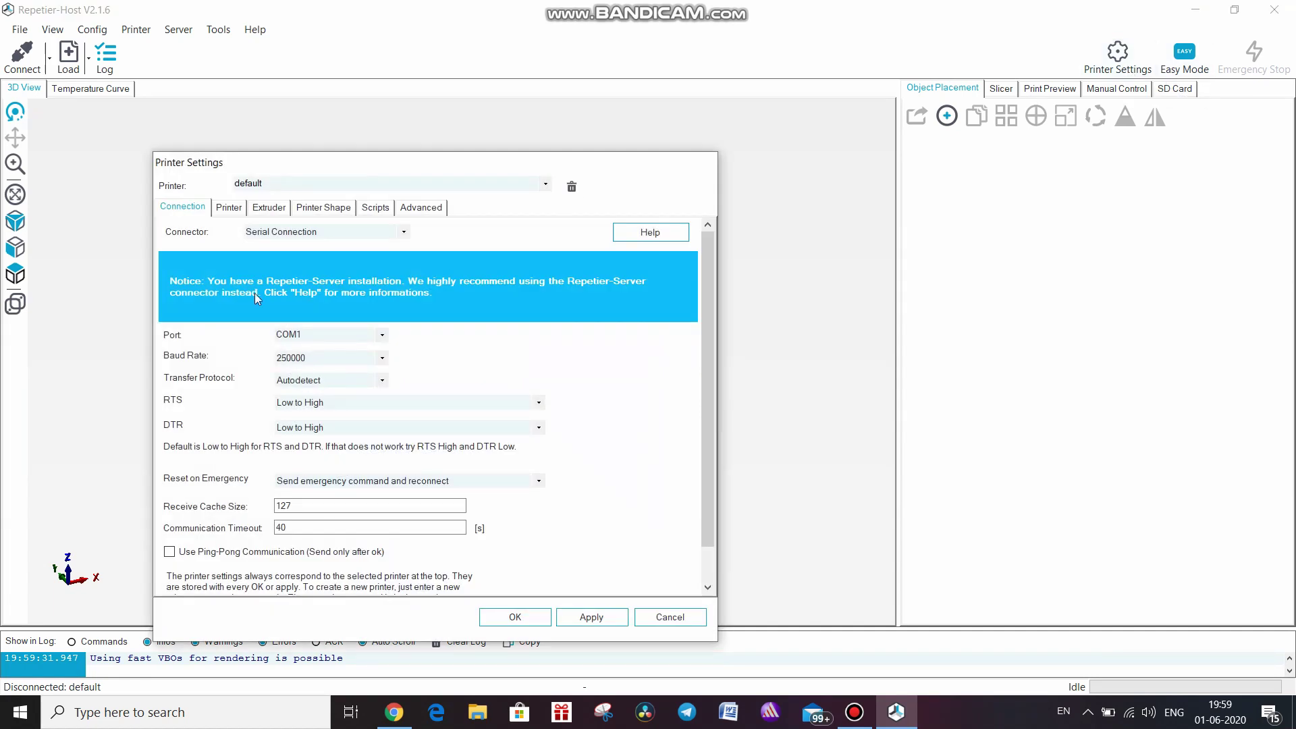
{"action": "left_click", "coordinate": [230, 208]}
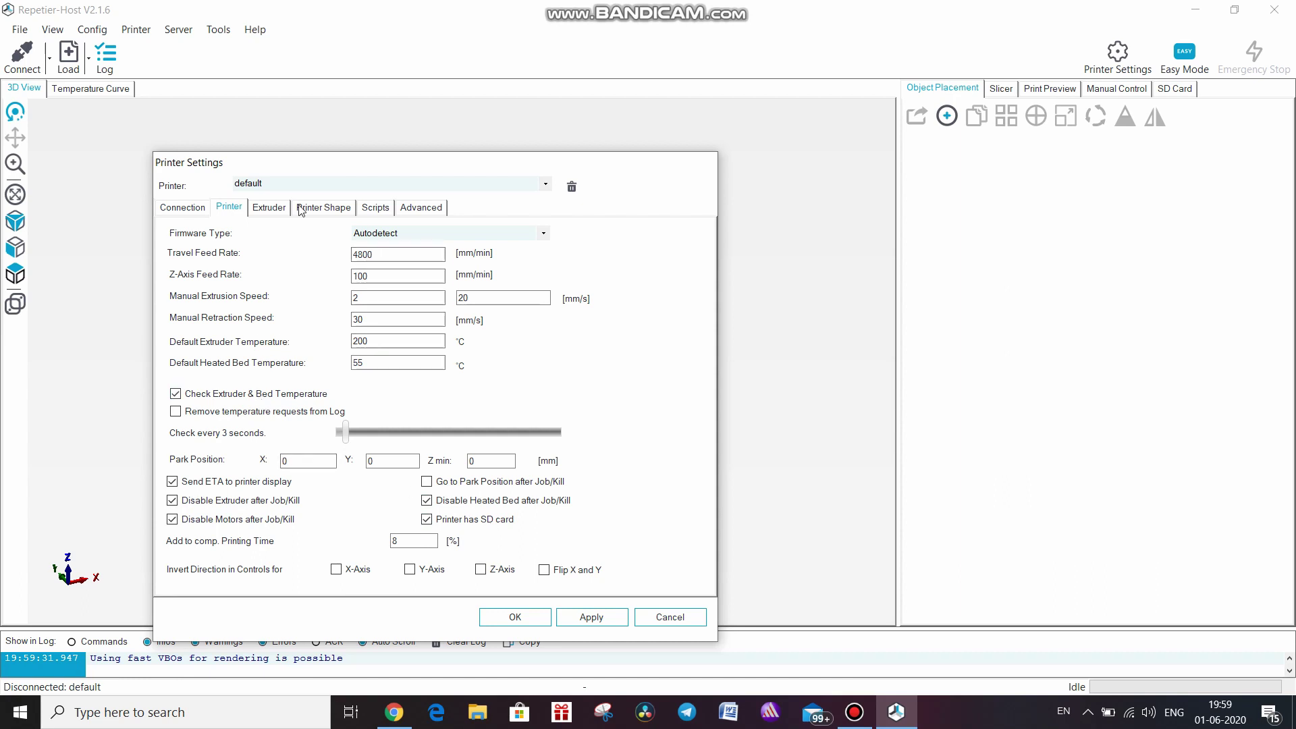
{"action": "left_click", "coordinate": [327, 209]}
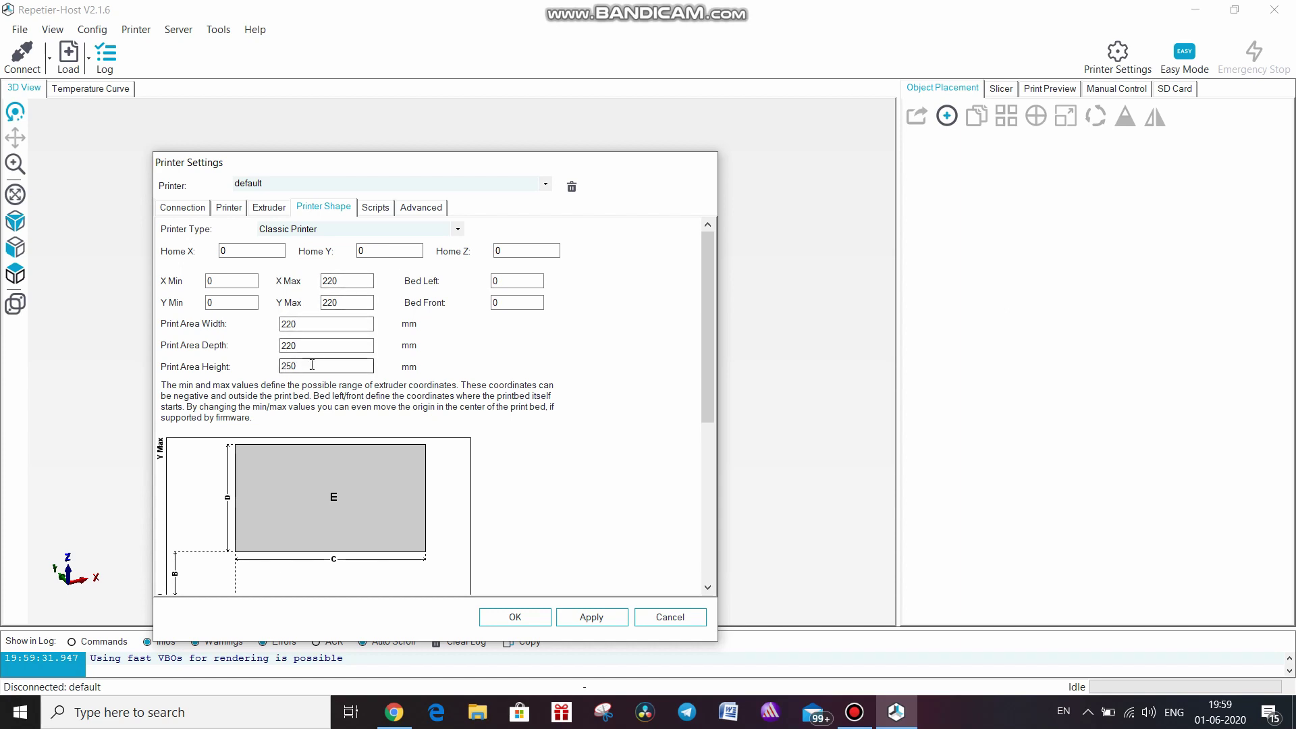
{"action": "left_click", "coordinate": [607, 621]}
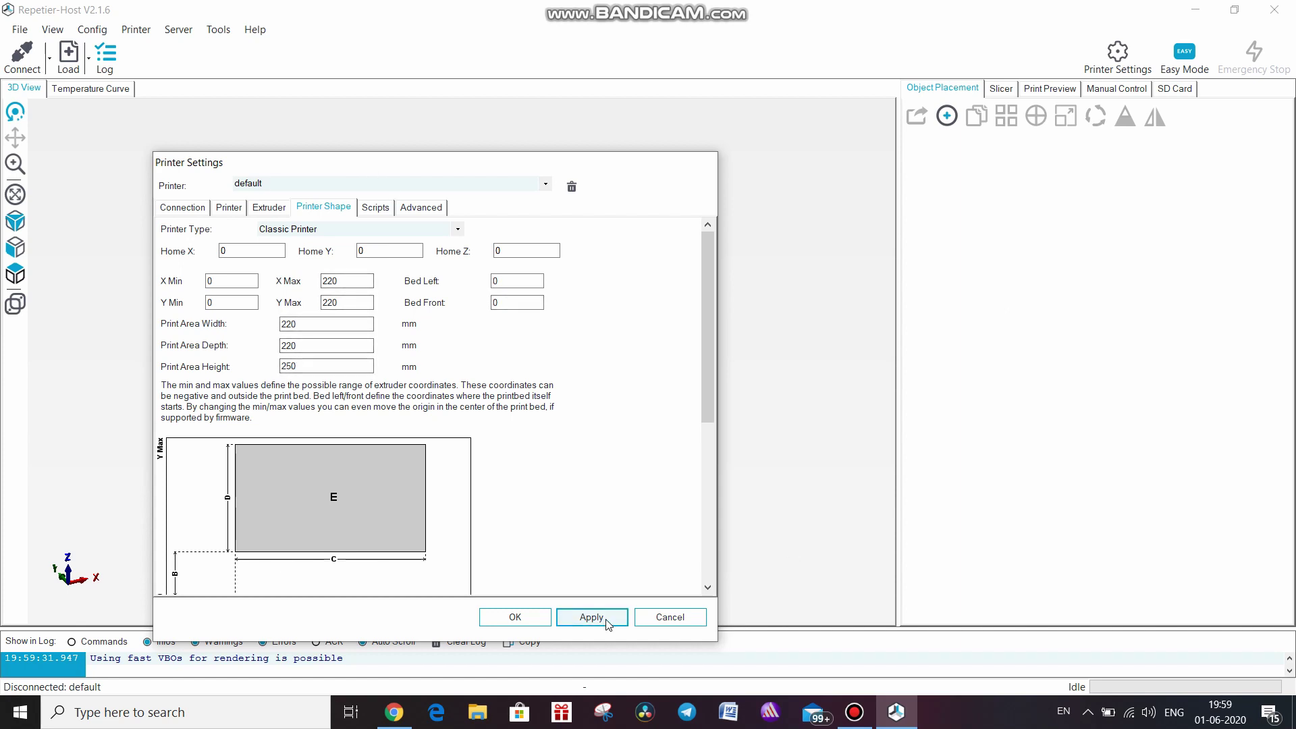
{"action": "left_click", "coordinate": [546, 617]}
{"action": "left_click_drag", "start_coordinate": [399, 314], "coordinate": [473, 317]}
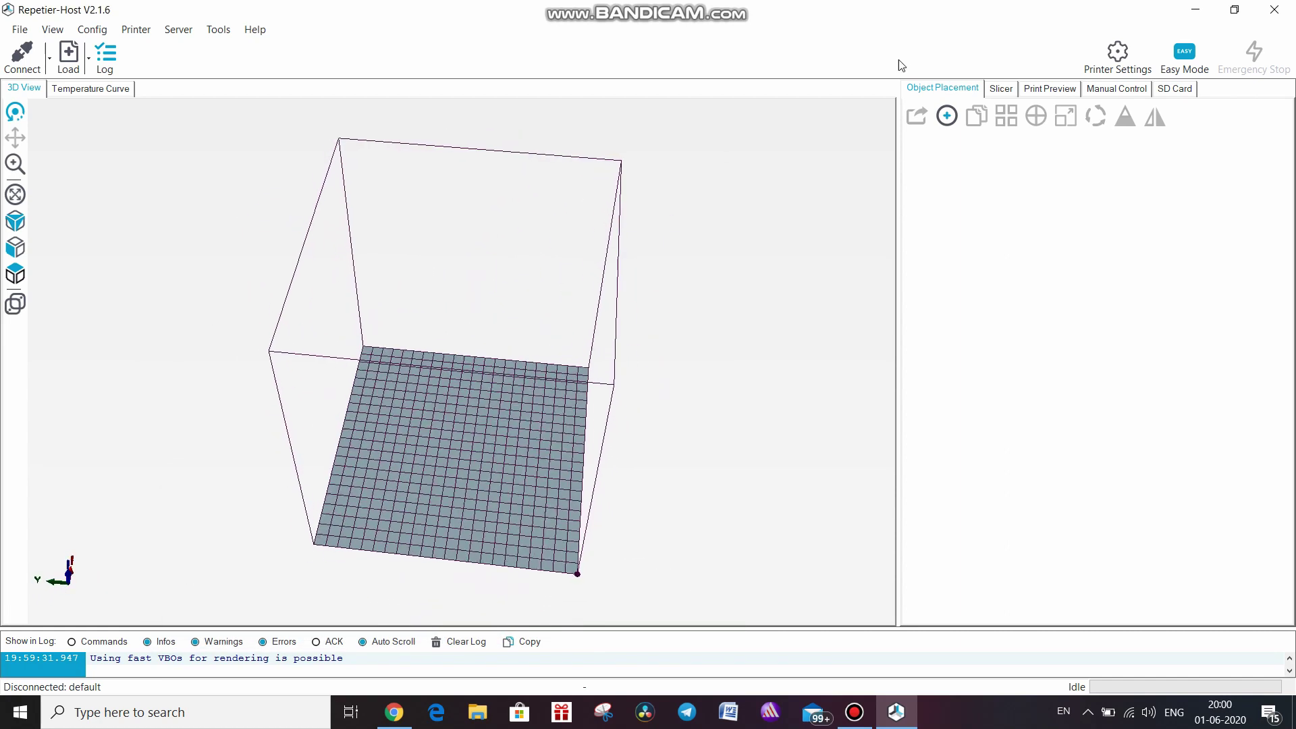
Close Repetier-Host, filter Thingiverse to Art Tools, and open the In use Paintbrush holder design.
{"action": "left_click", "coordinate": [1275, 10]}
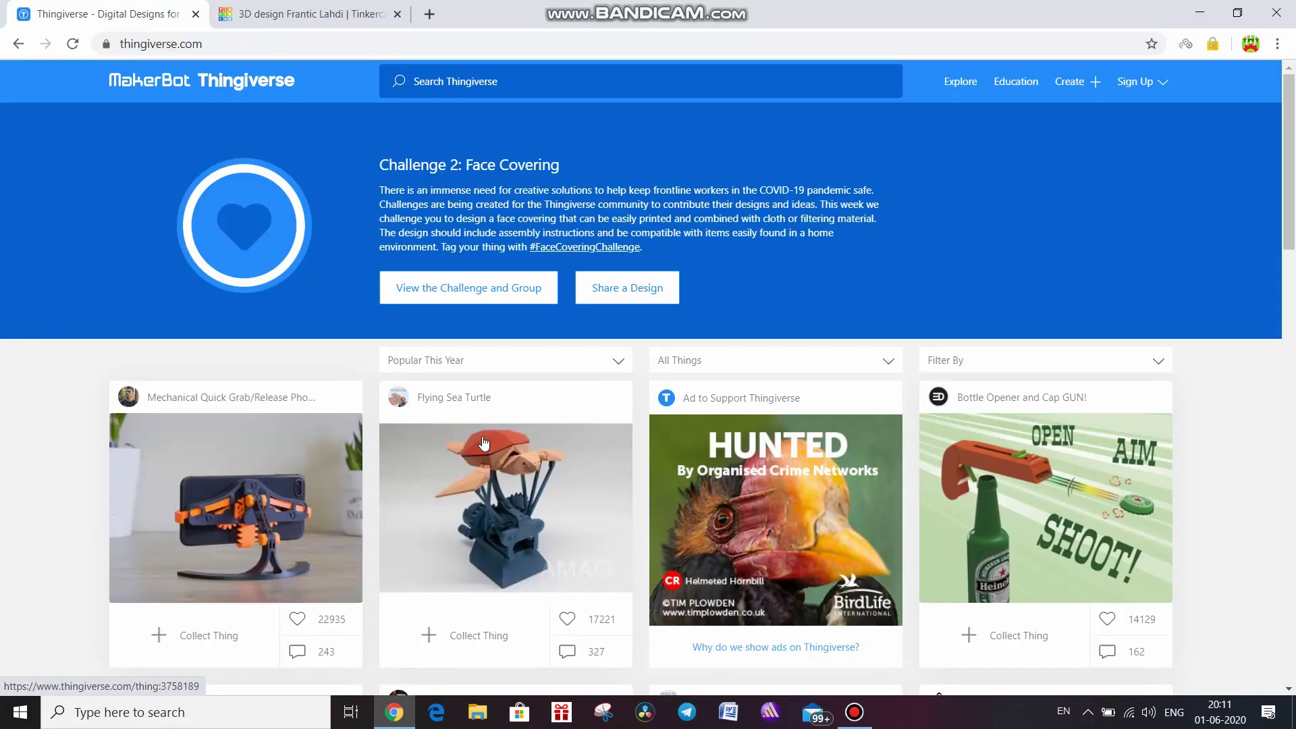
{"action": "scroll", "coordinate": [484, 442], "scroll_direction": "down", "scroll_amount": 2}
{"action": "scroll", "coordinate": [755, 157], "scroll_direction": "up", "scroll_amount": 2}
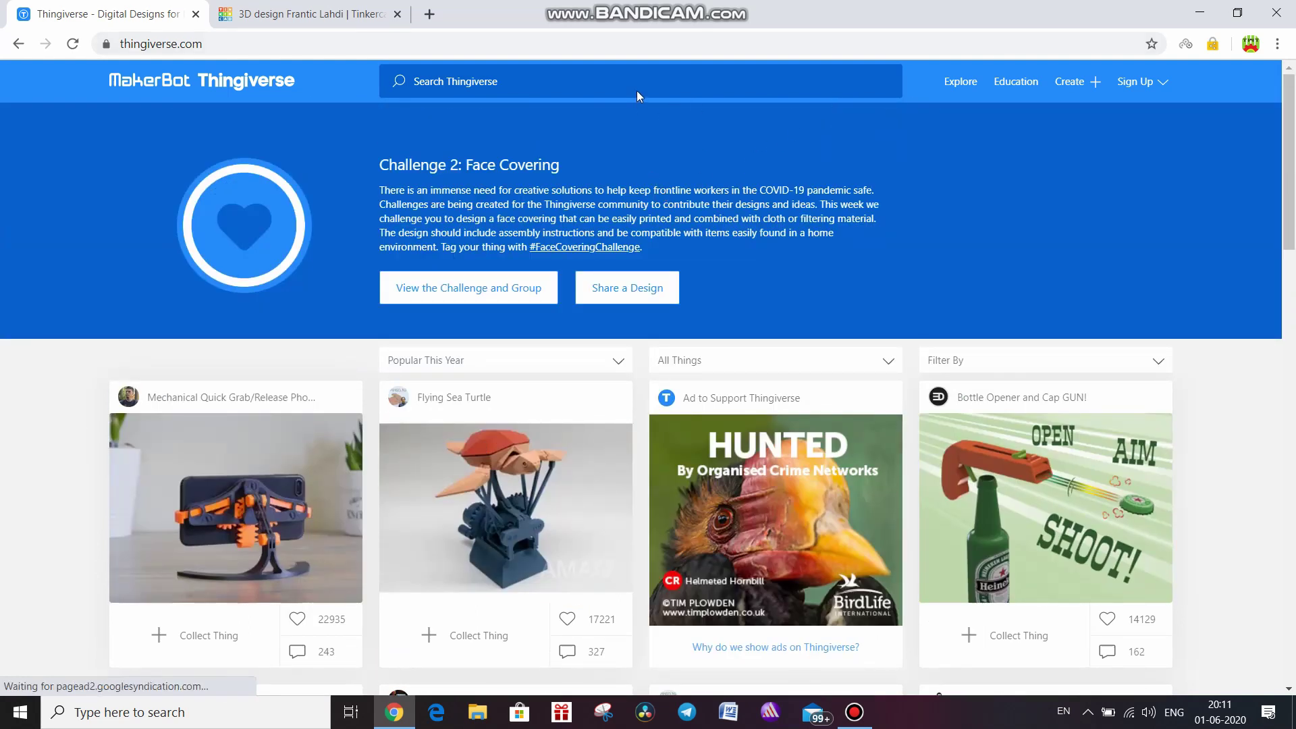
{"action": "left_click", "coordinate": [703, 367]}
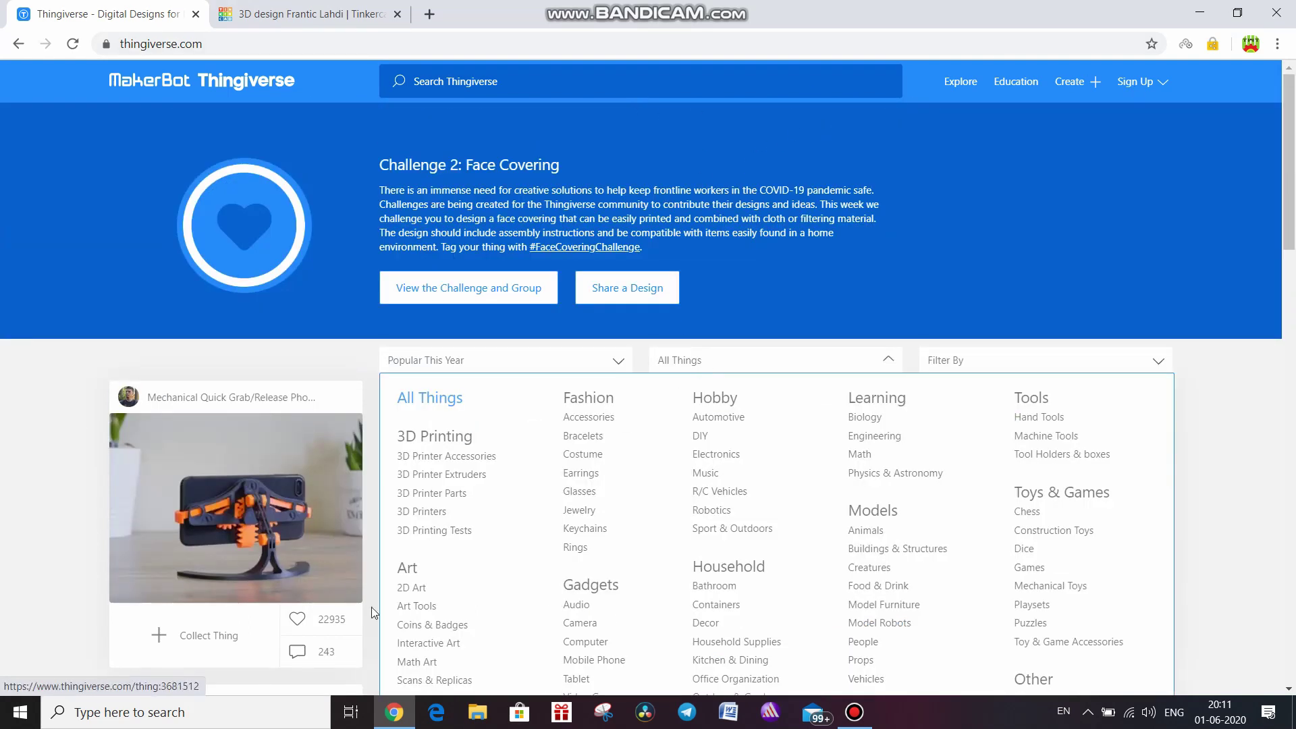
{"action": "left_click", "coordinate": [426, 617]}
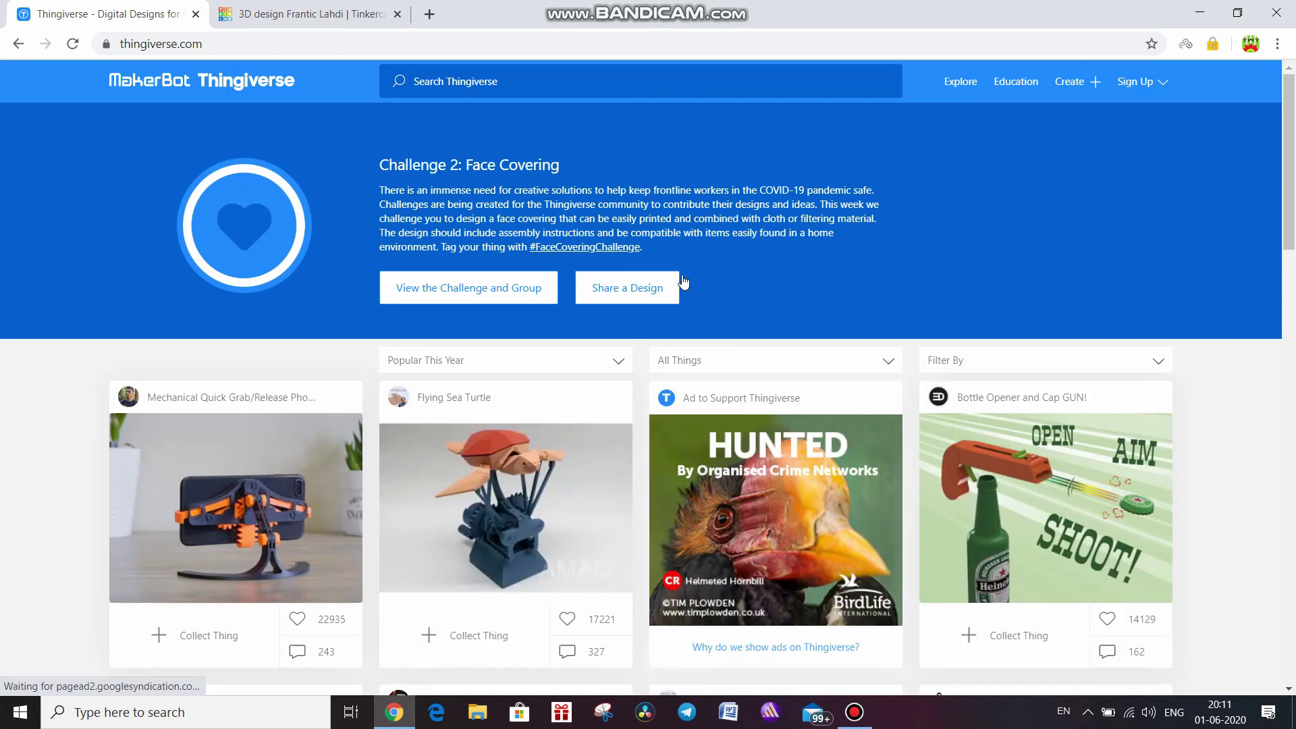
{"action": "left_click", "coordinate": [709, 363]}
{"action": "left_click", "coordinate": [414, 608]}
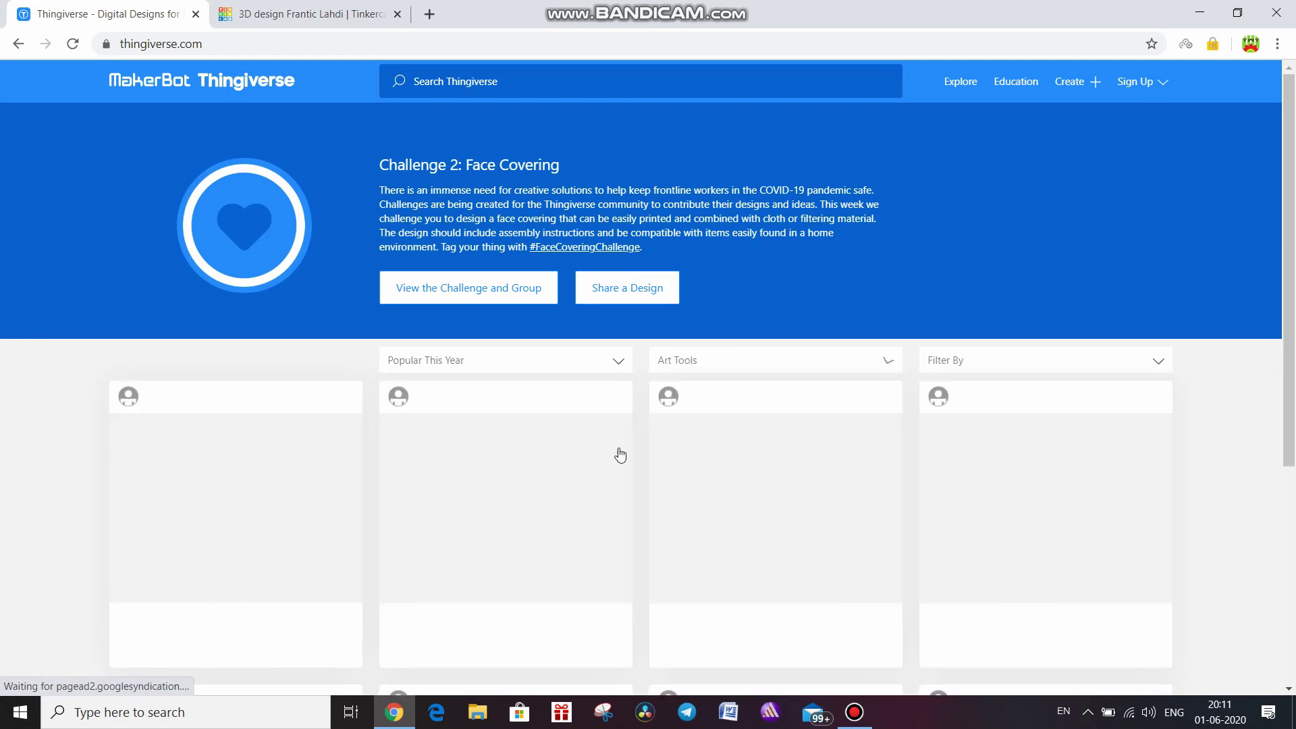
{"action": "scroll", "coordinate": [775, 428], "scroll_direction": "down", "scroll_amount": 4}
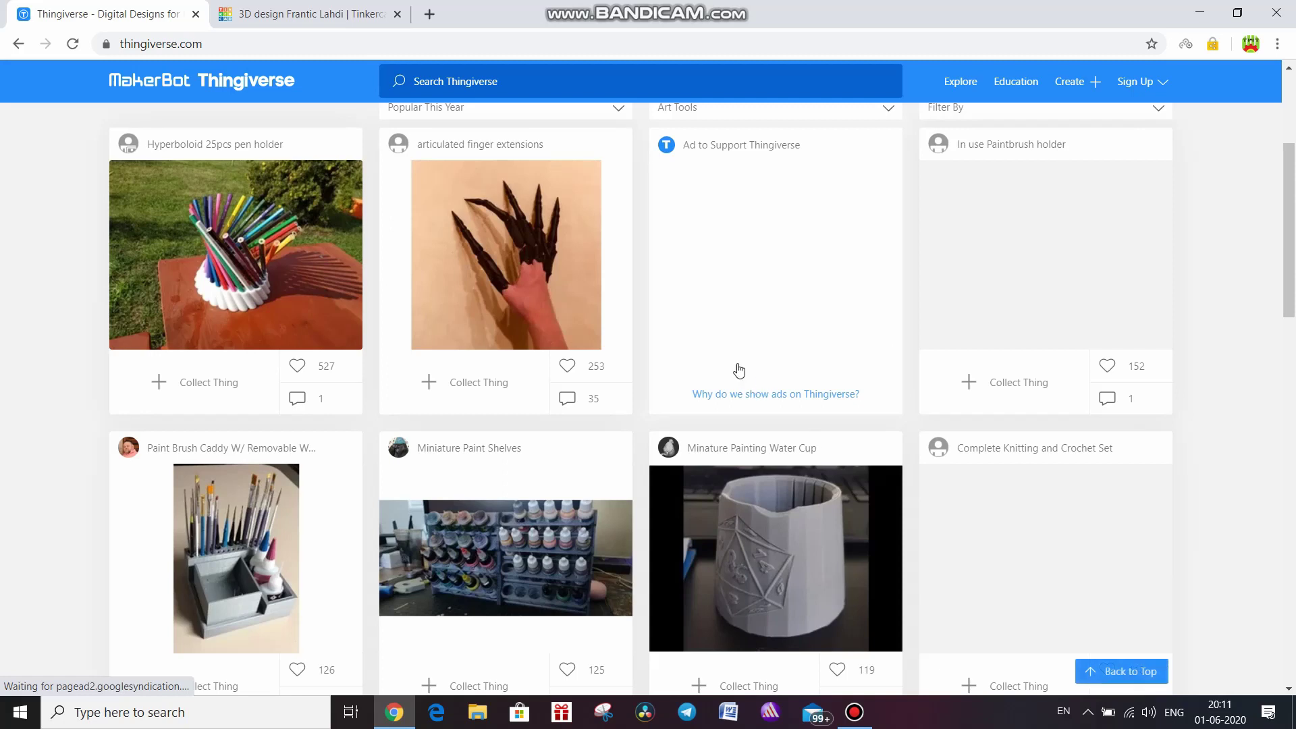
{"action": "left_click", "coordinate": [1065, 279]}
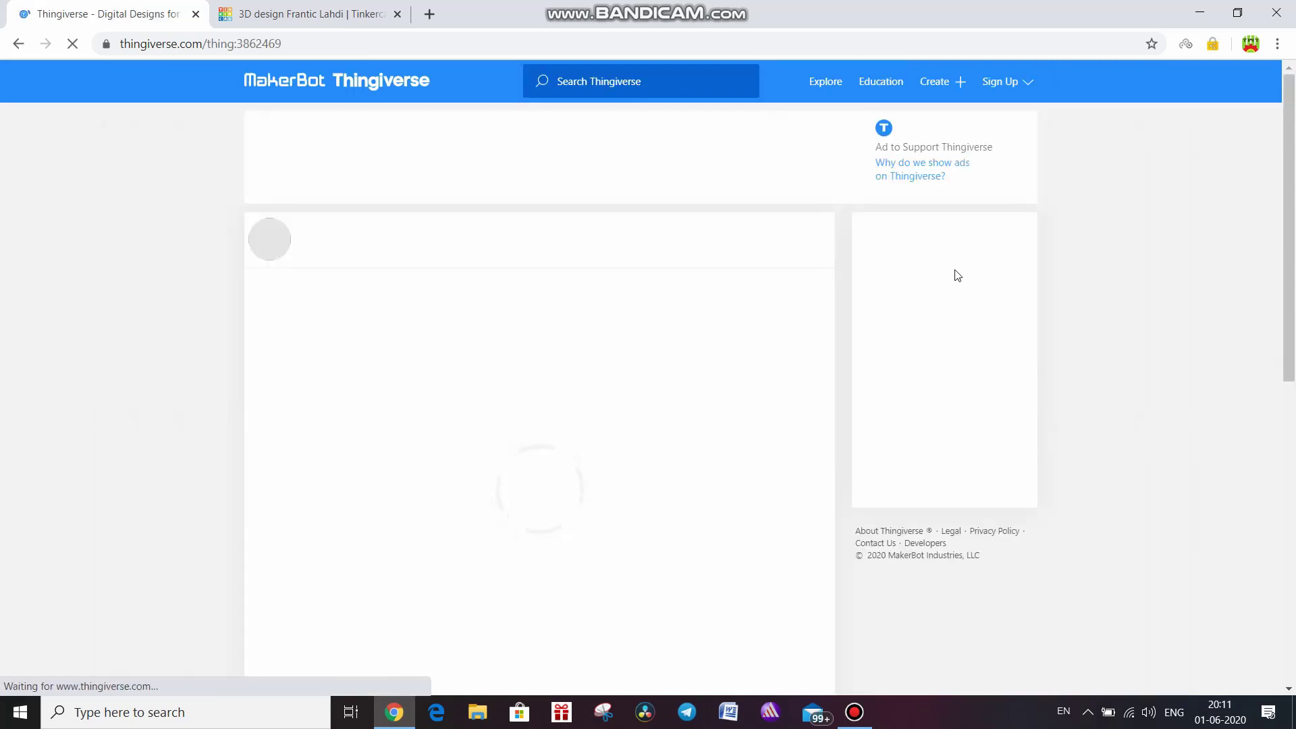
Download In+use+Paintbrush+holder.zip and cut it from the Downloads folder.
{"action": "left_click", "coordinate": [945, 235]}
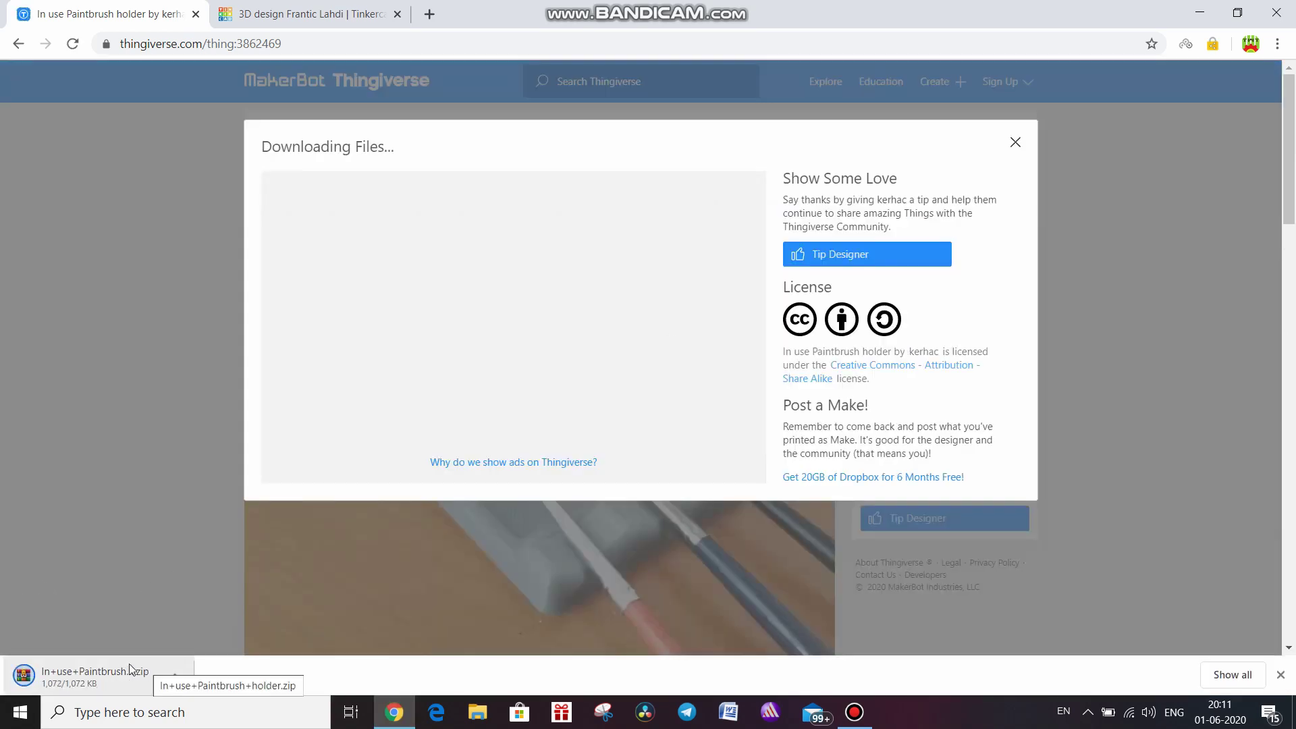
{"action": "left_click", "coordinate": [174, 676]}
{"action": "left_click", "coordinate": [243, 617]}
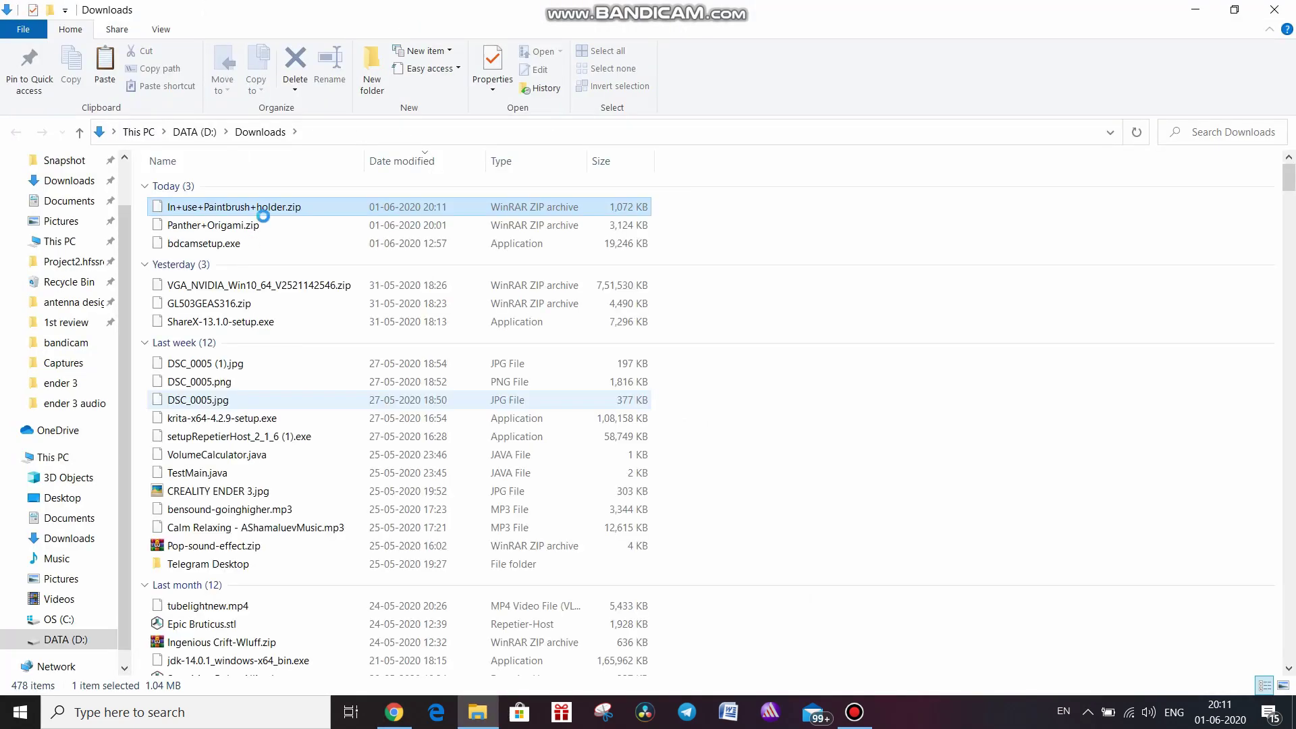
{"action": "right_click", "coordinate": [268, 208]}
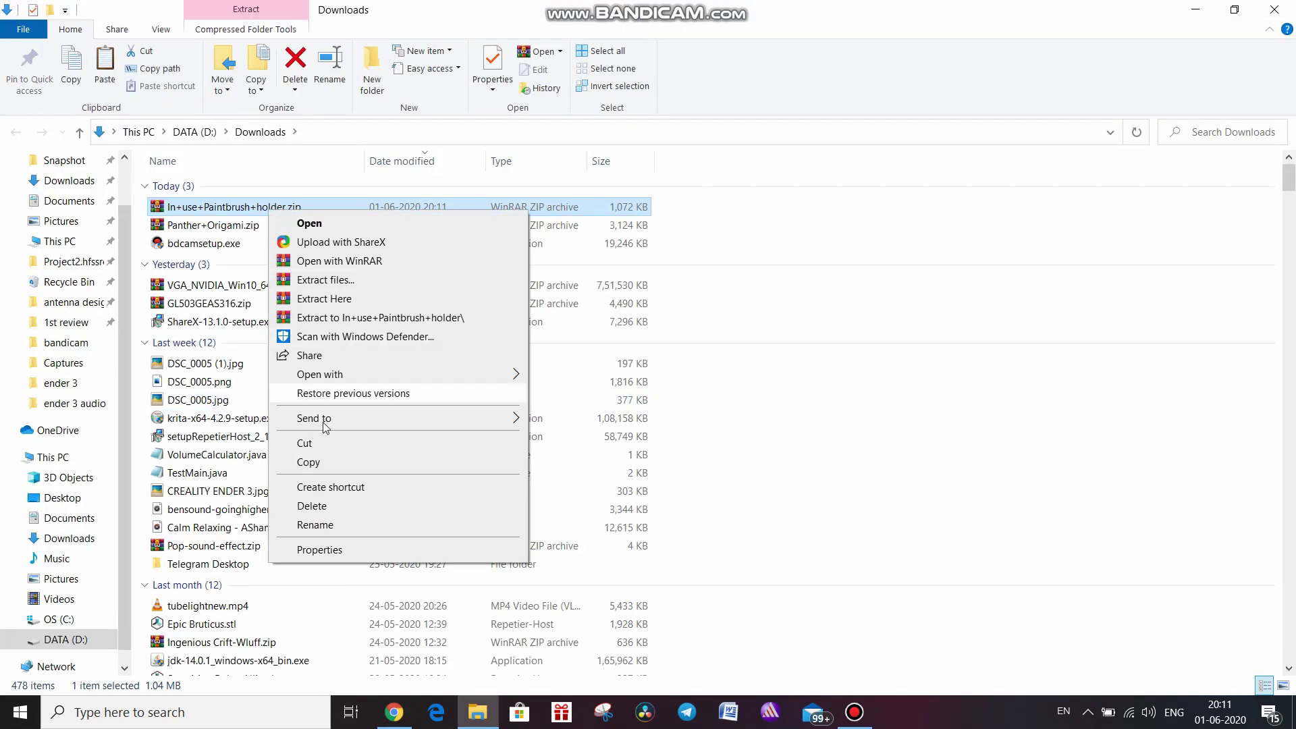
{"action": "left_click", "coordinate": [305, 443]}
Create a desktop folder named New folder (2) and open it.
{"action": "left_click", "coordinate": [1195, 10]}
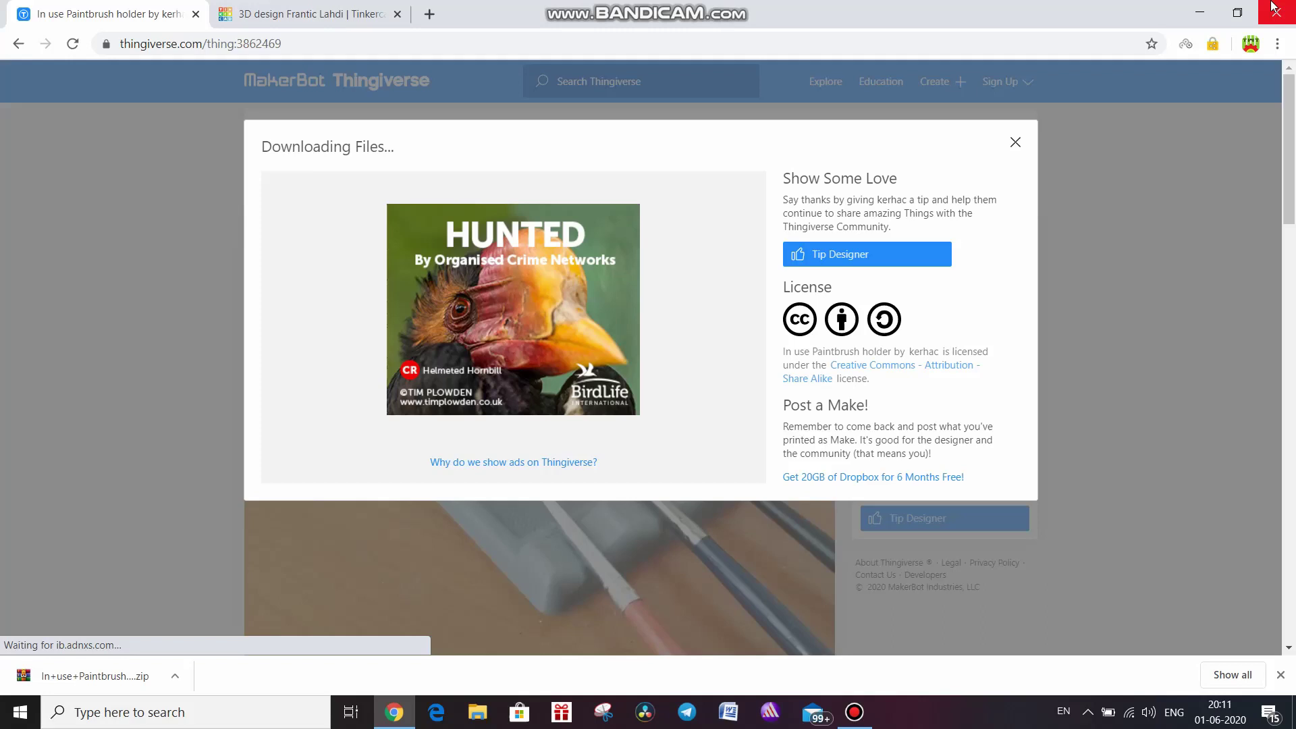
{"action": "left_click", "coordinate": [1194, 8]}
{"action": "right_click", "coordinate": [329, 229]}
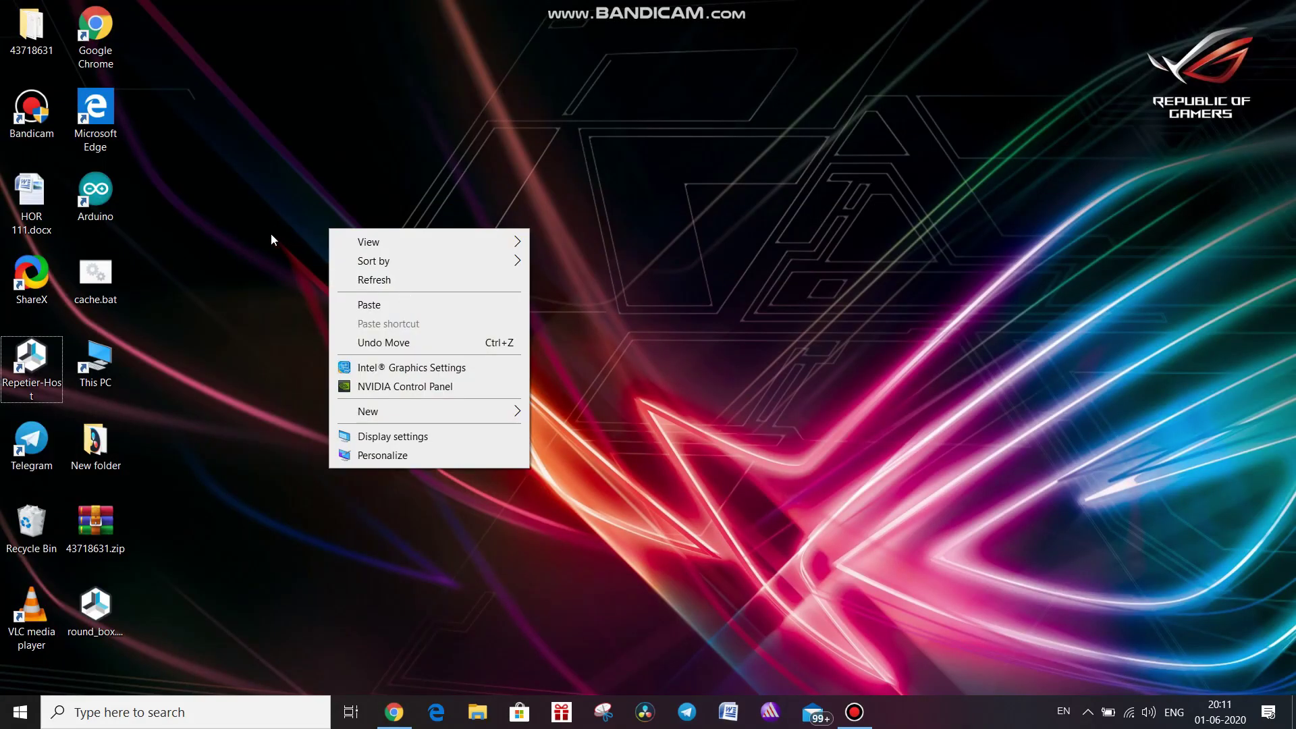
{"action": "mouse_move", "coordinate": [488, 423]}
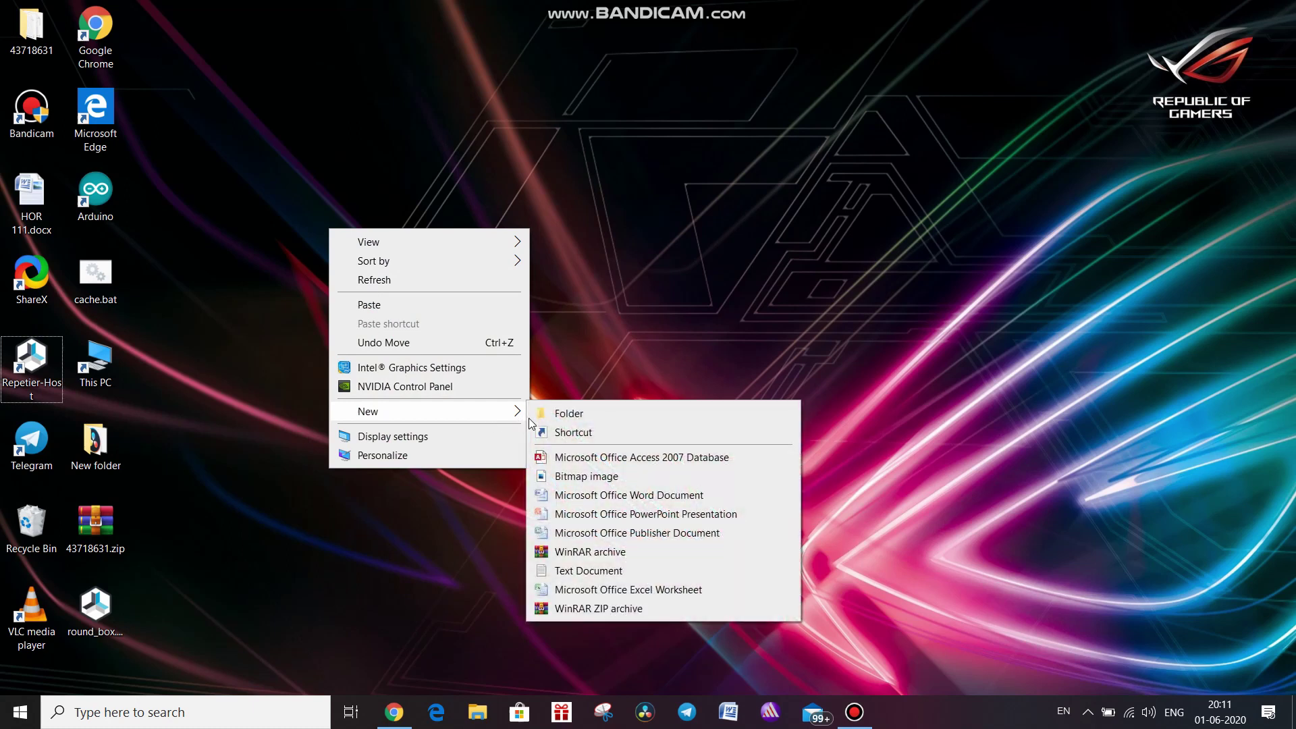
{"action": "left_click", "coordinate": [601, 413]}
{"action": "right_click", "coordinate": [426, 273]}
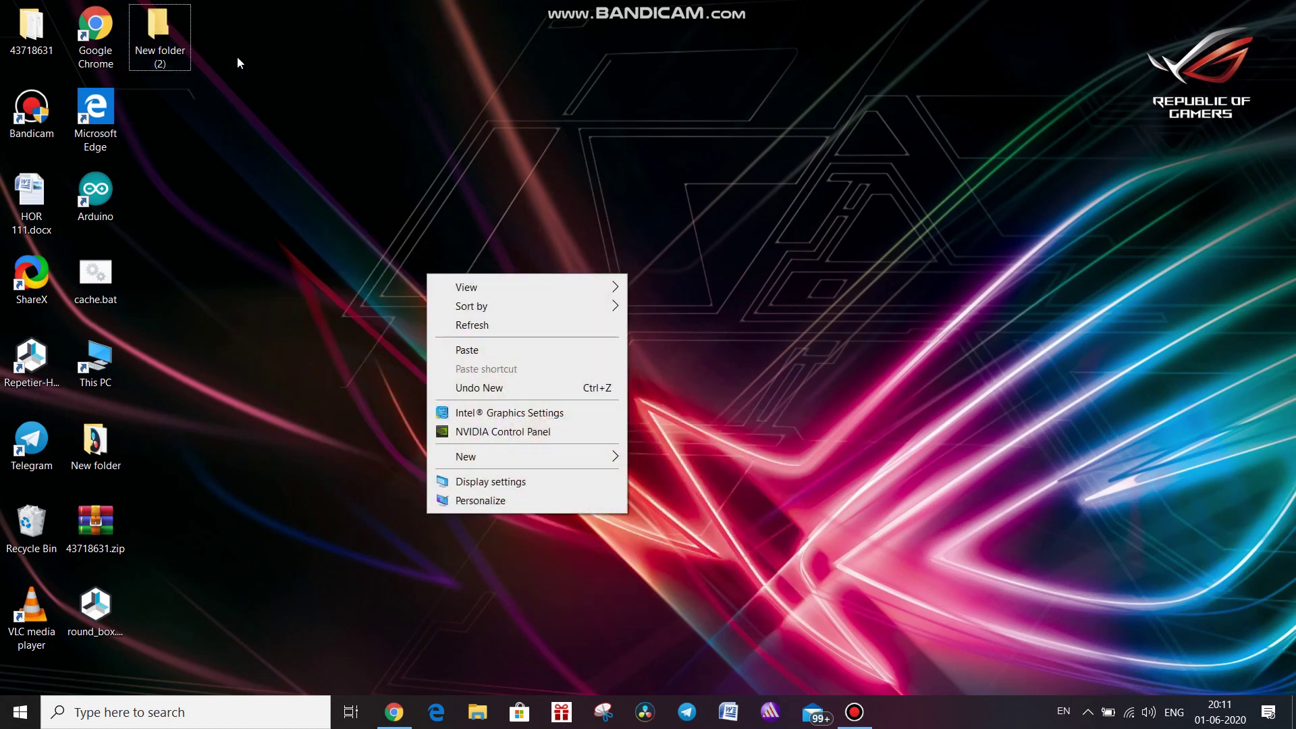
{"action": "left_click", "coordinate": [169, 34]}
{"action": "double_click", "coordinate": [169, 34]}
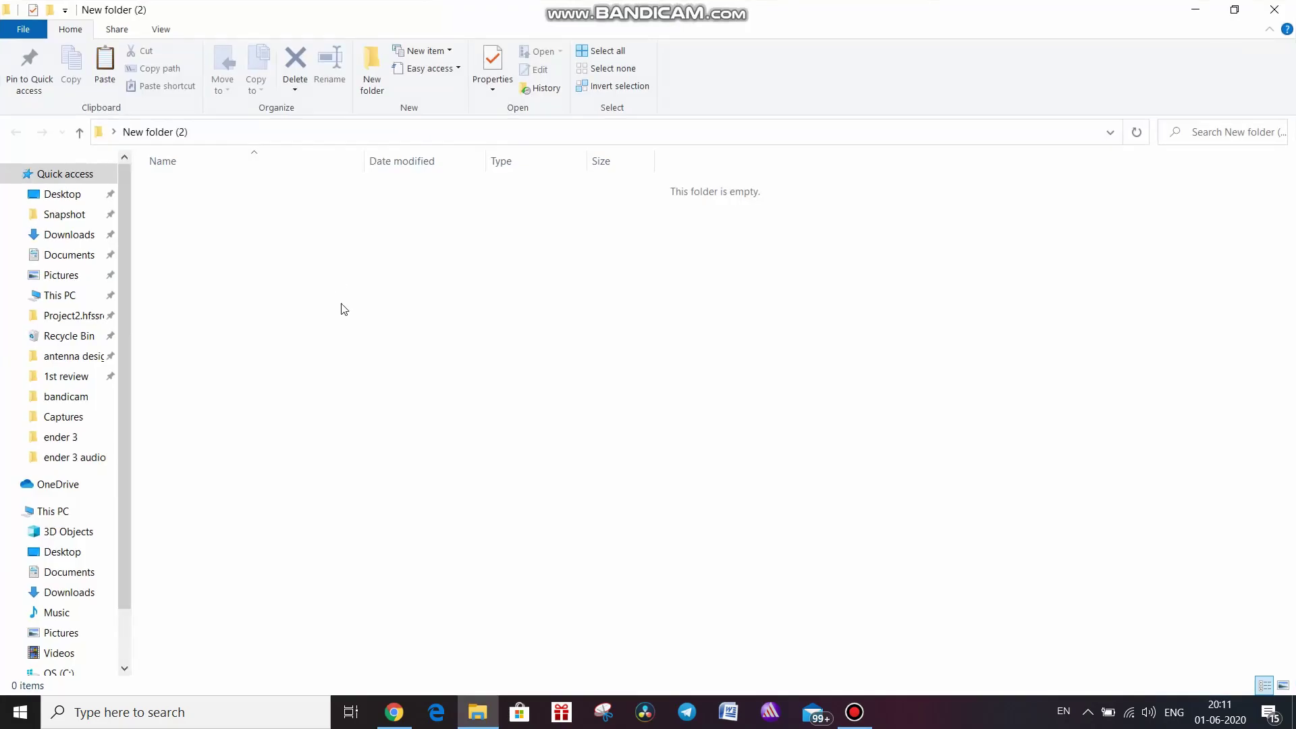
Paste the paintbrush holder zip into New folder (2) and extract it there.
{"action": "right_click", "coordinate": [341, 303]}
{"action": "left_click", "coordinate": [444, 423]}
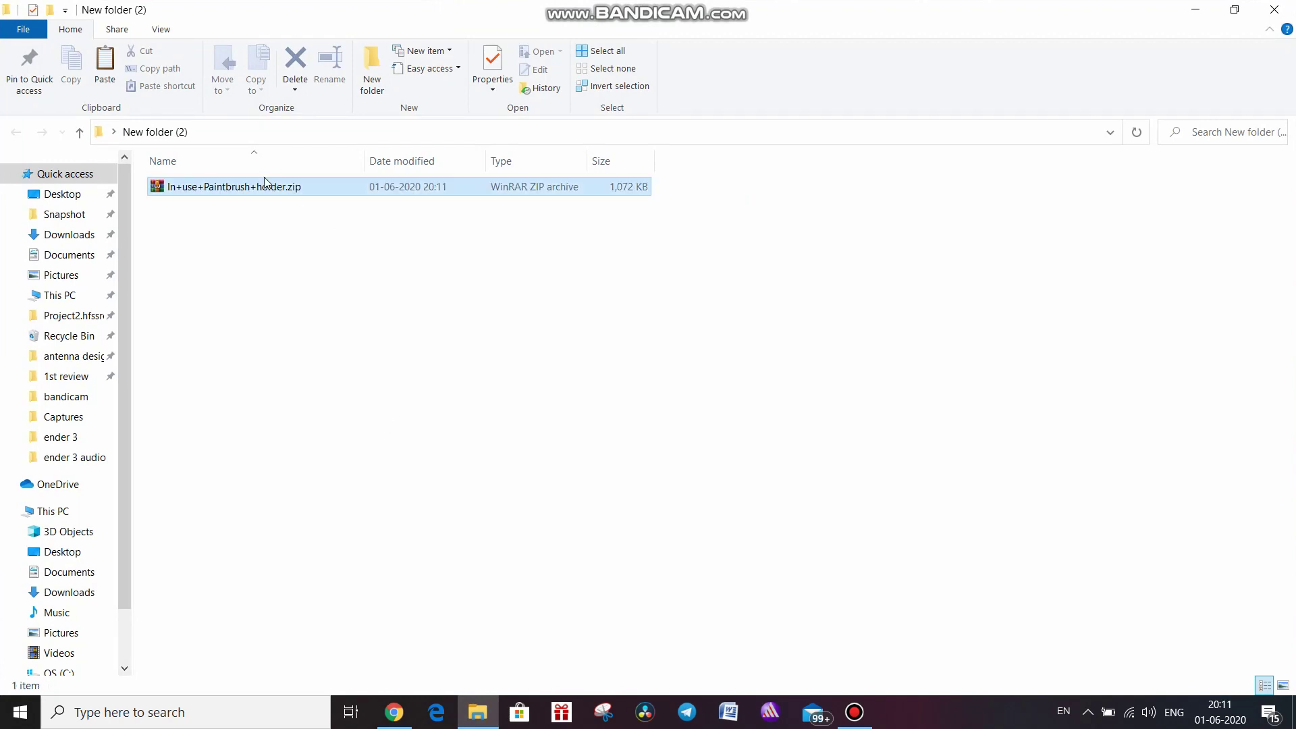
{"action": "right_click", "coordinate": [261, 187]}
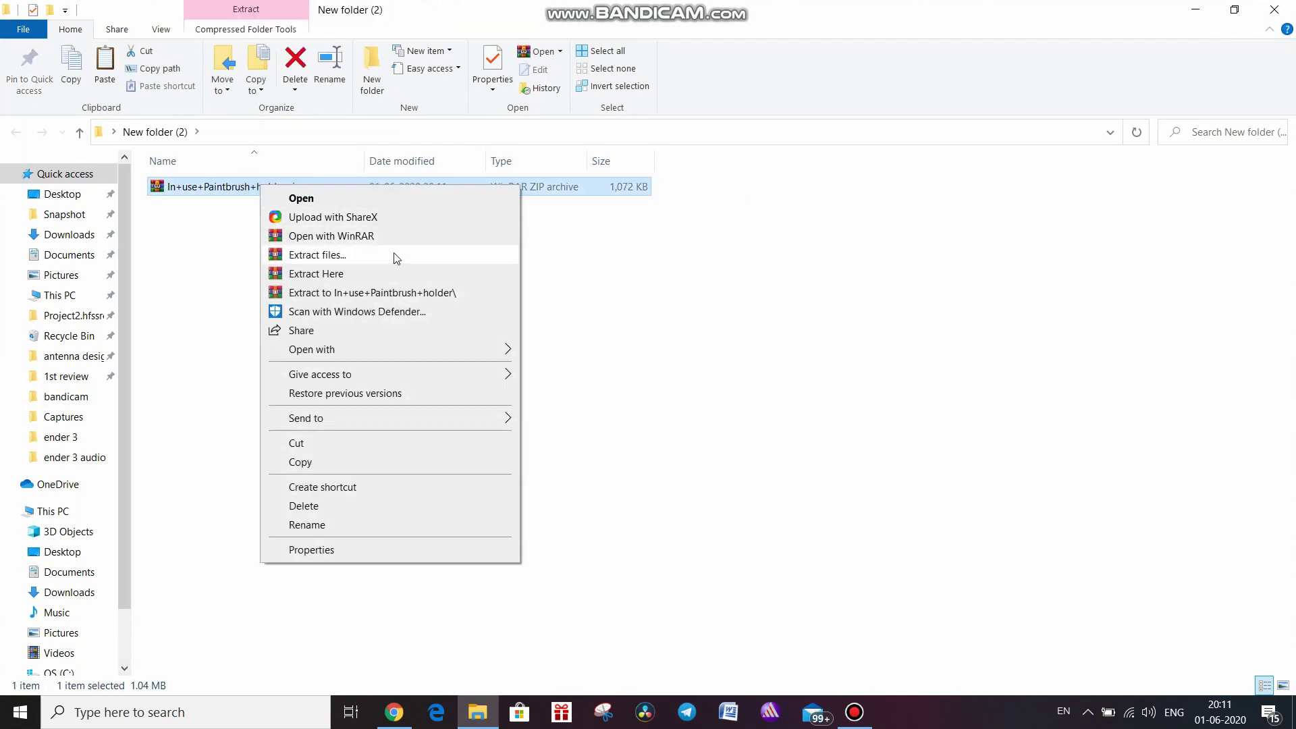
{"action": "left_click", "coordinate": [413, 275]}
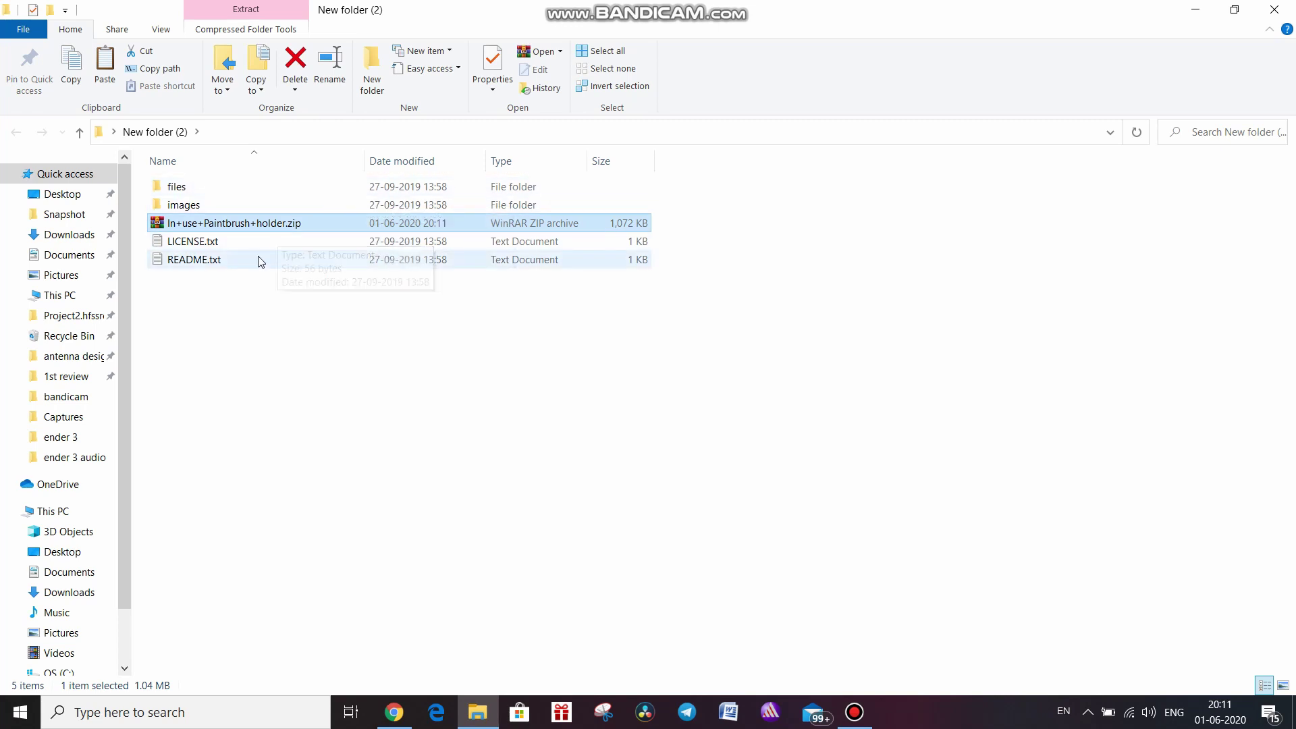
Look through the images folder, then open Paintbrush_Holder_-_3brushes.stl from the files folder in Repetier-Host.
{"action": "left_click", "coordinate": [250, 206]}
{"action": "double_click", "coordinate": [250, 206]}
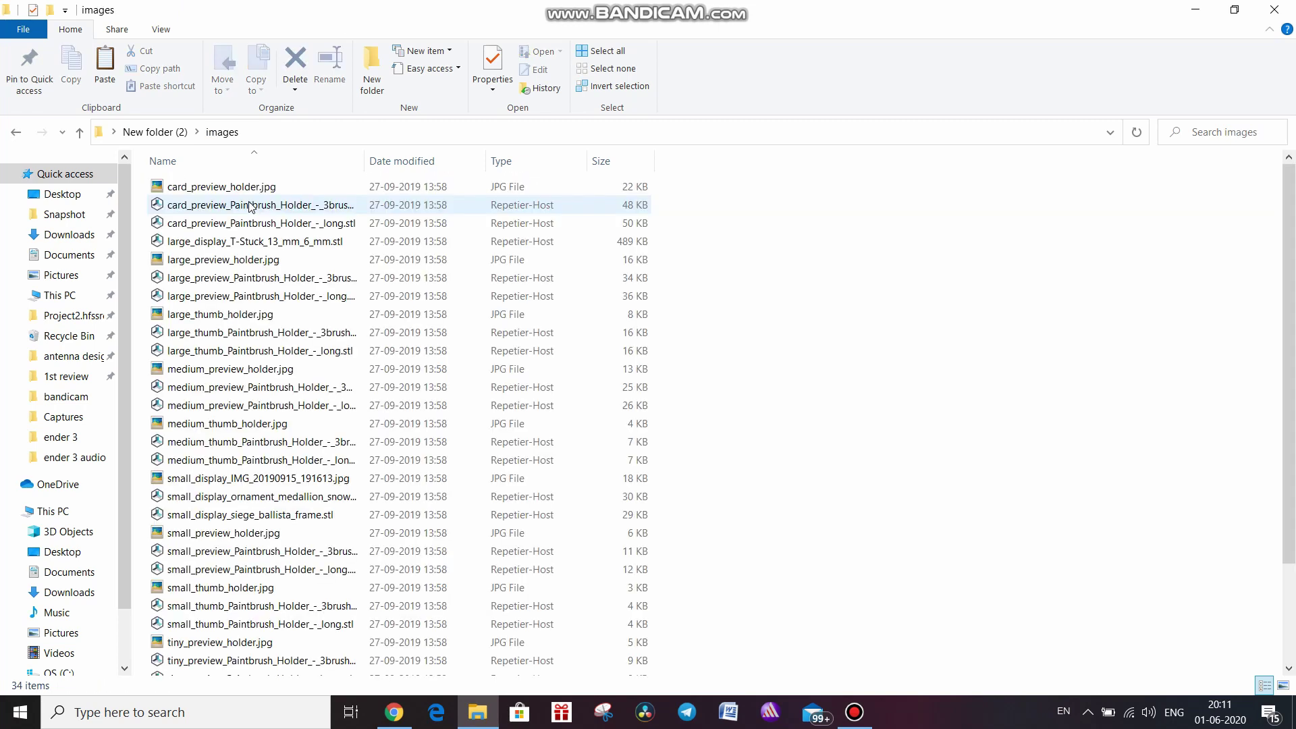
{"action": "scroll", "coordinate": [371, 293], "scroll_direction": "down", "scroll_amount": 2}
{"action": "scroll", "coordinate": [370, 297], "scroll_direction": "up", "scroll_amount": 2}
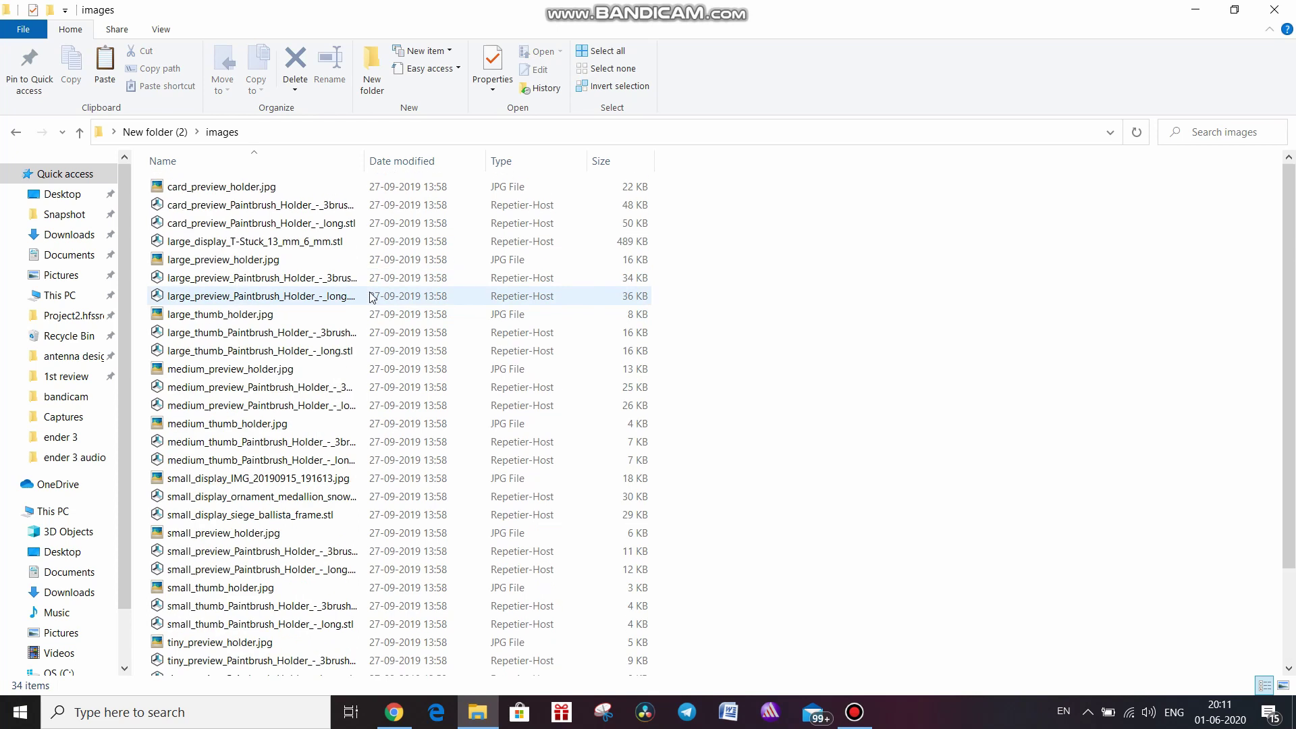
{"action": "key", "text": "alt+Left"}
{"action": "double_click", "coordinate": [338, 187]}
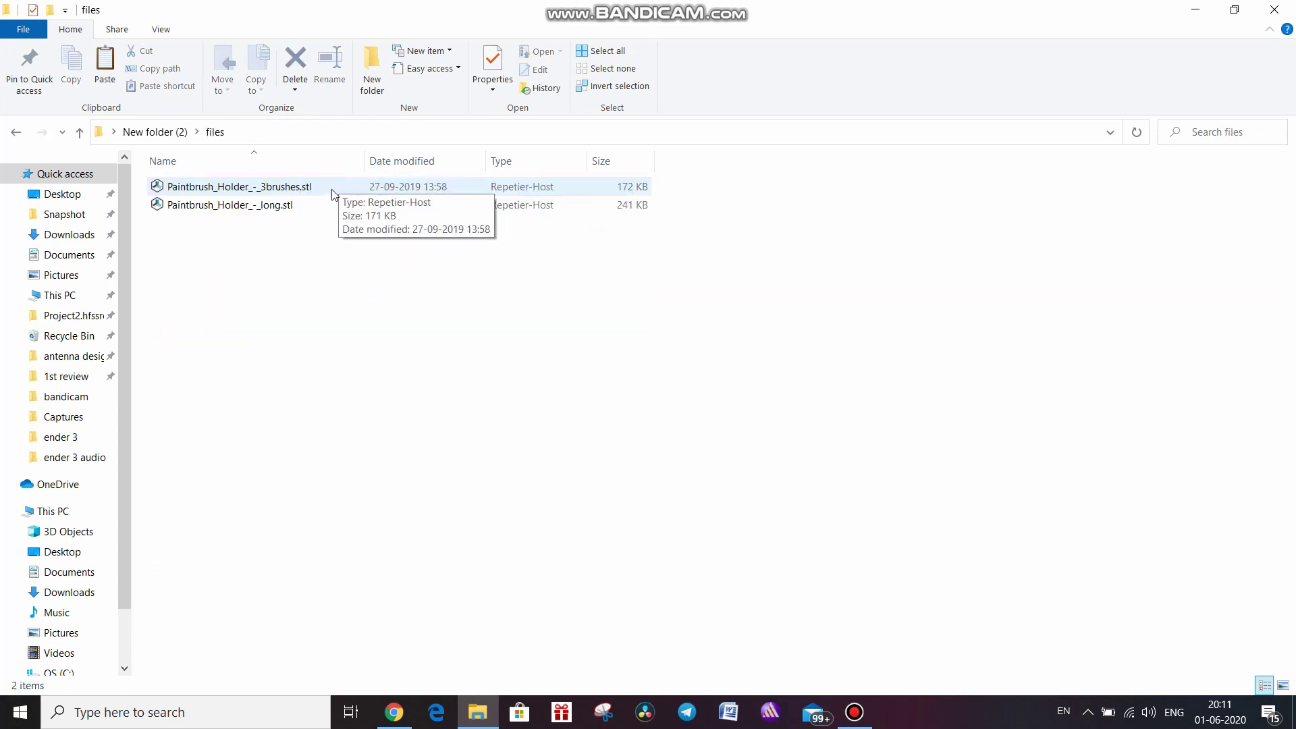
{"action": "double_click", "coordinate": [332, 187]}
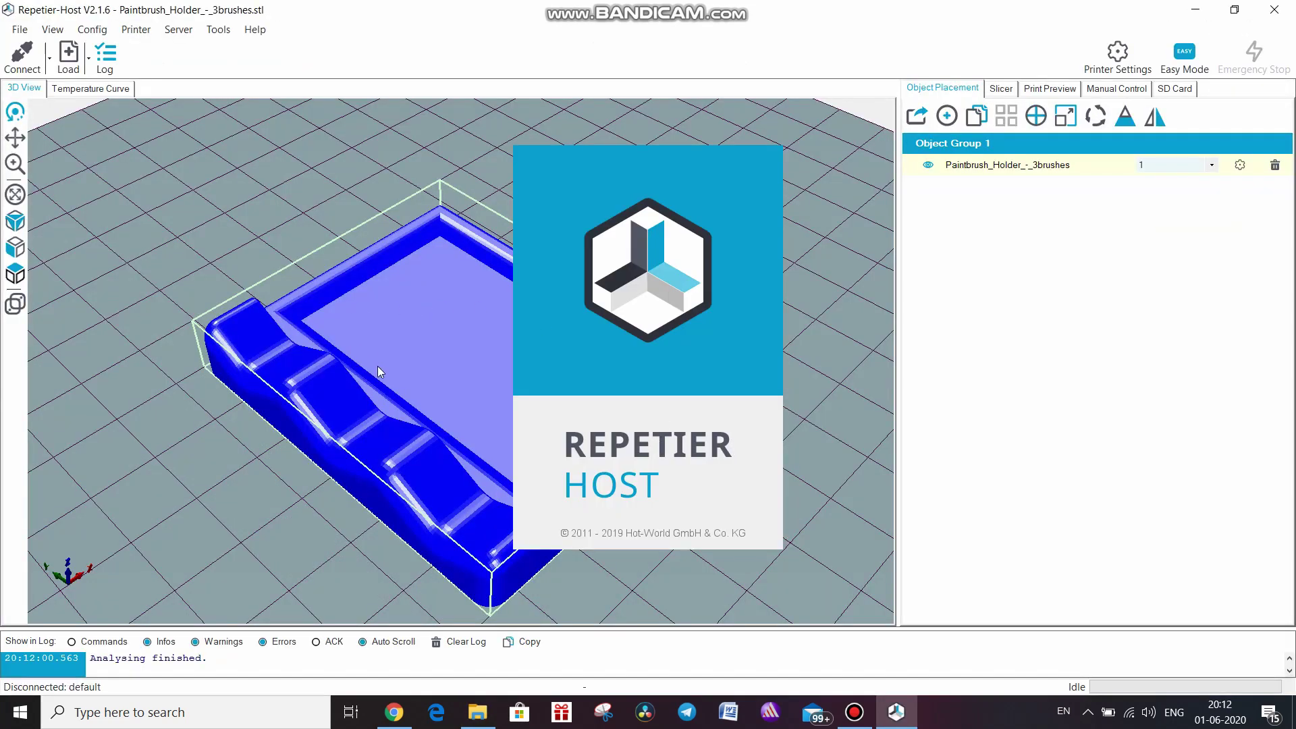
Slice the paintbrush holder with CuraEngine: 40m:48s, 47 layers, 3909 mm filament.
{"action": "scroll", "coordinate": [378, 366], "scroll_direction": "down", "scroll_amount": 5}
{"action": "left_click_drag", "start_coordinate": [389, 370], "coordinate": [521, 348]}
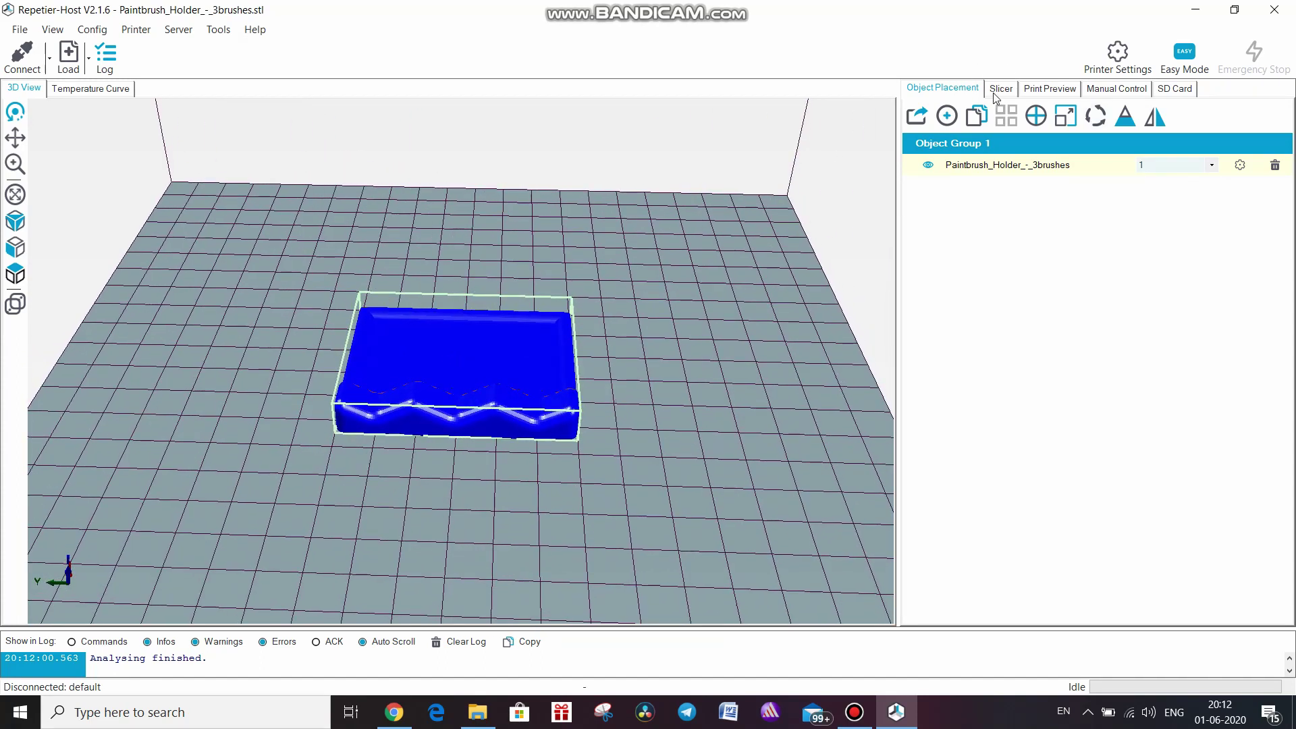
{"action": "left_click", "coordinate": [999, 90]}
{"action": "left_click", "coordinate": [1092, 181]}
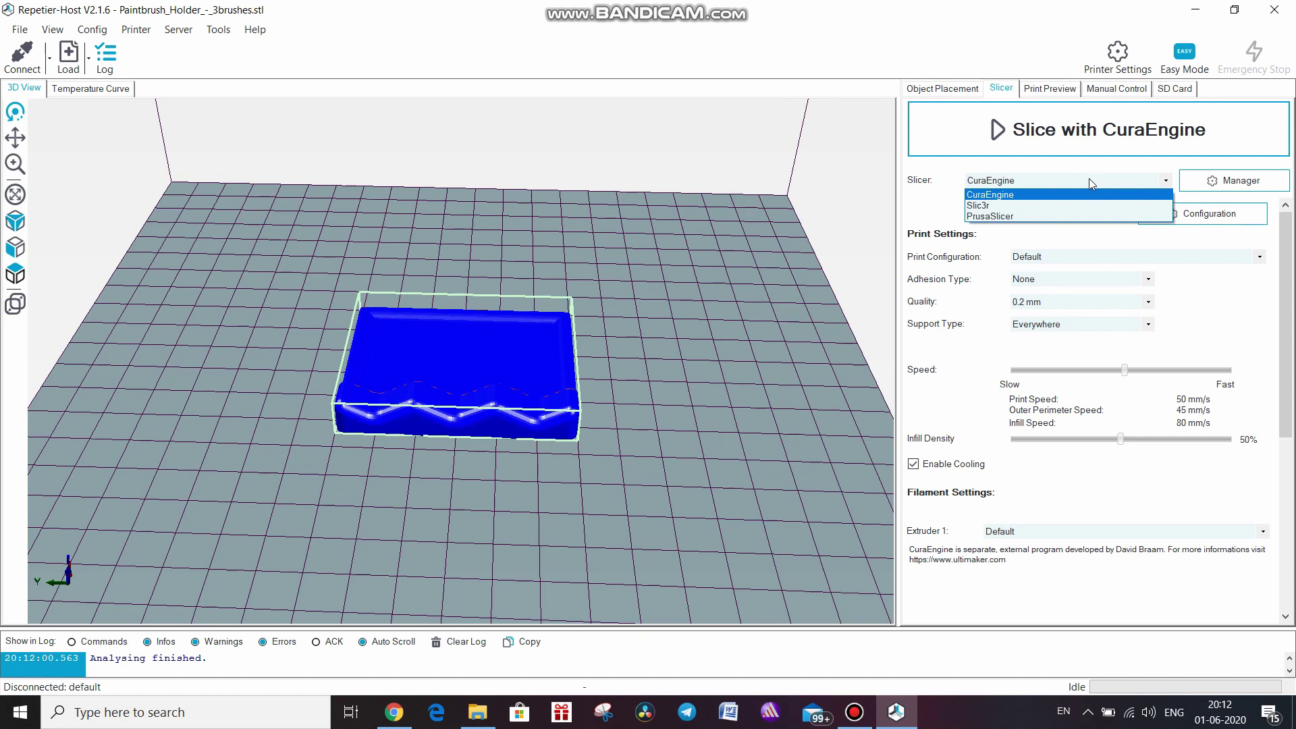
{"action": "left_click", "coordinate": [1089, 179]}
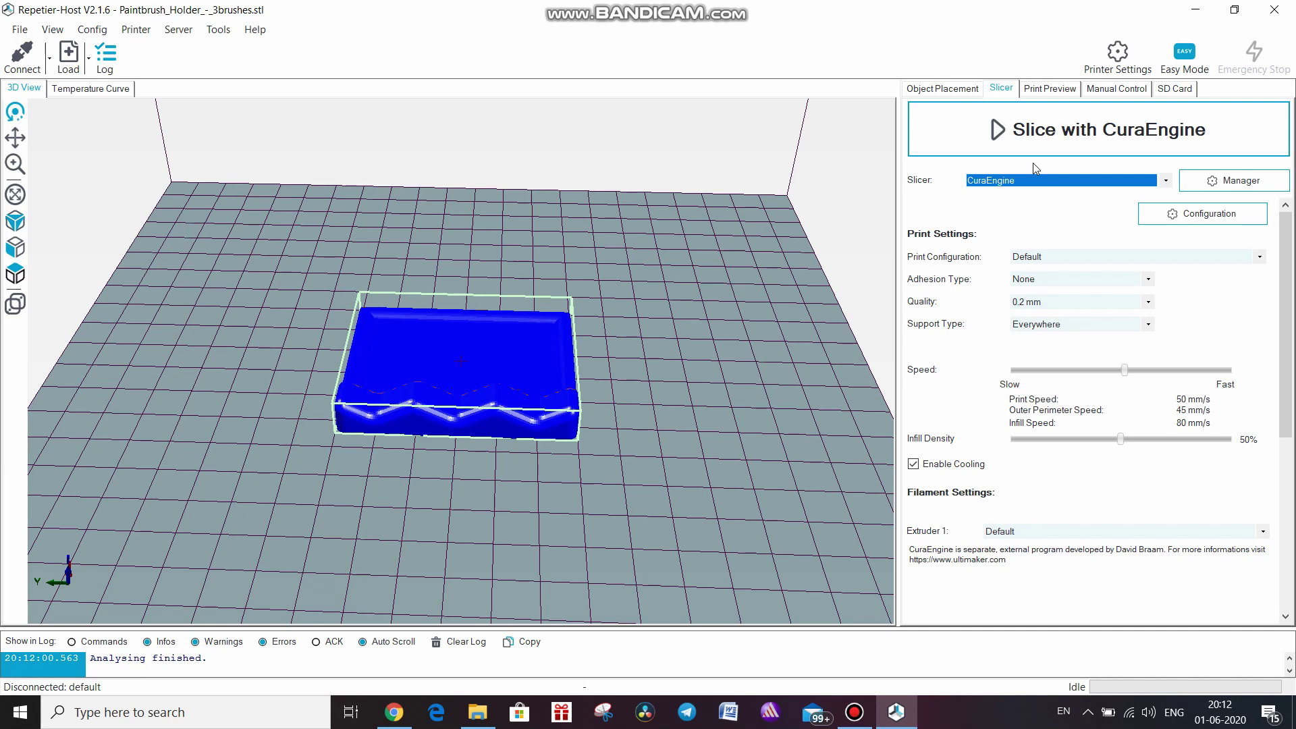
{"action": "left_click", "coordinate": [1044, 141]}
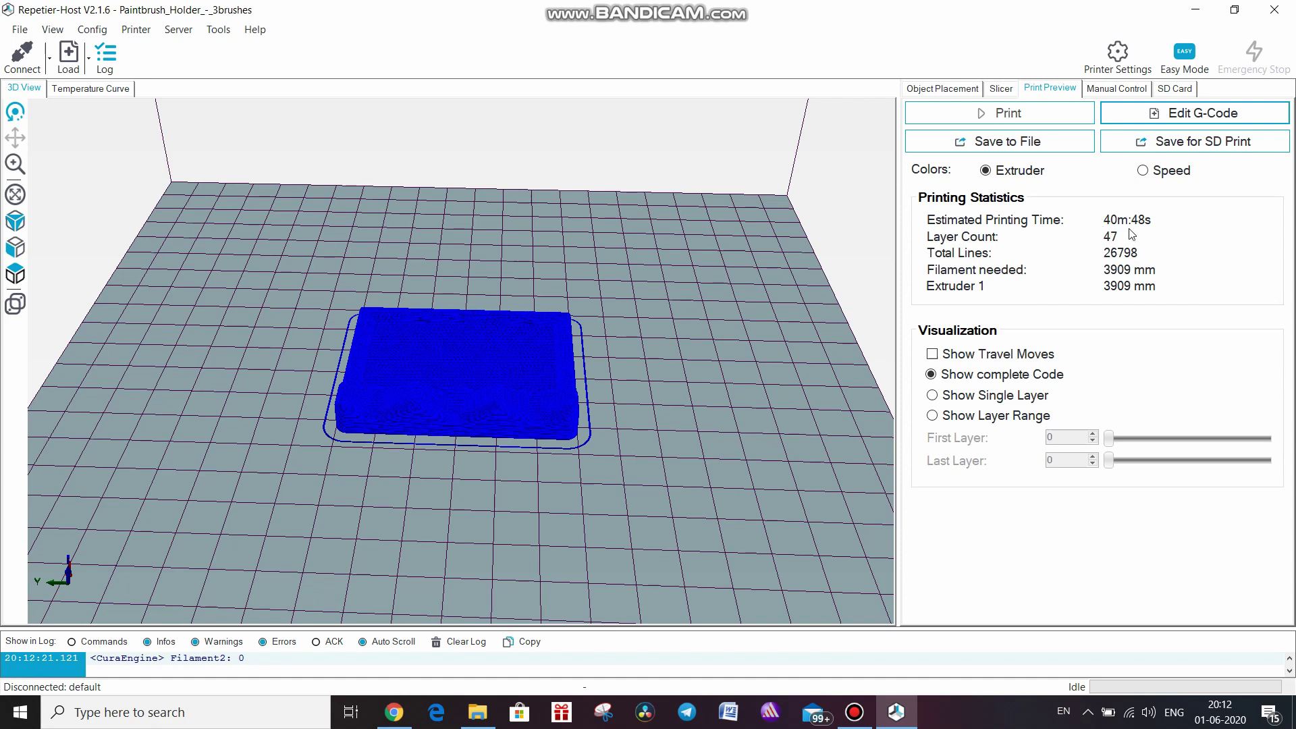
Save Paintbrush_Holder_-_3brushes.gcode to Desktop > New folder (2) and close Repetier-Host.
{"action": "left_click_drag", "start_coordinate": [589, 394], "coordinate": [597, 326]}
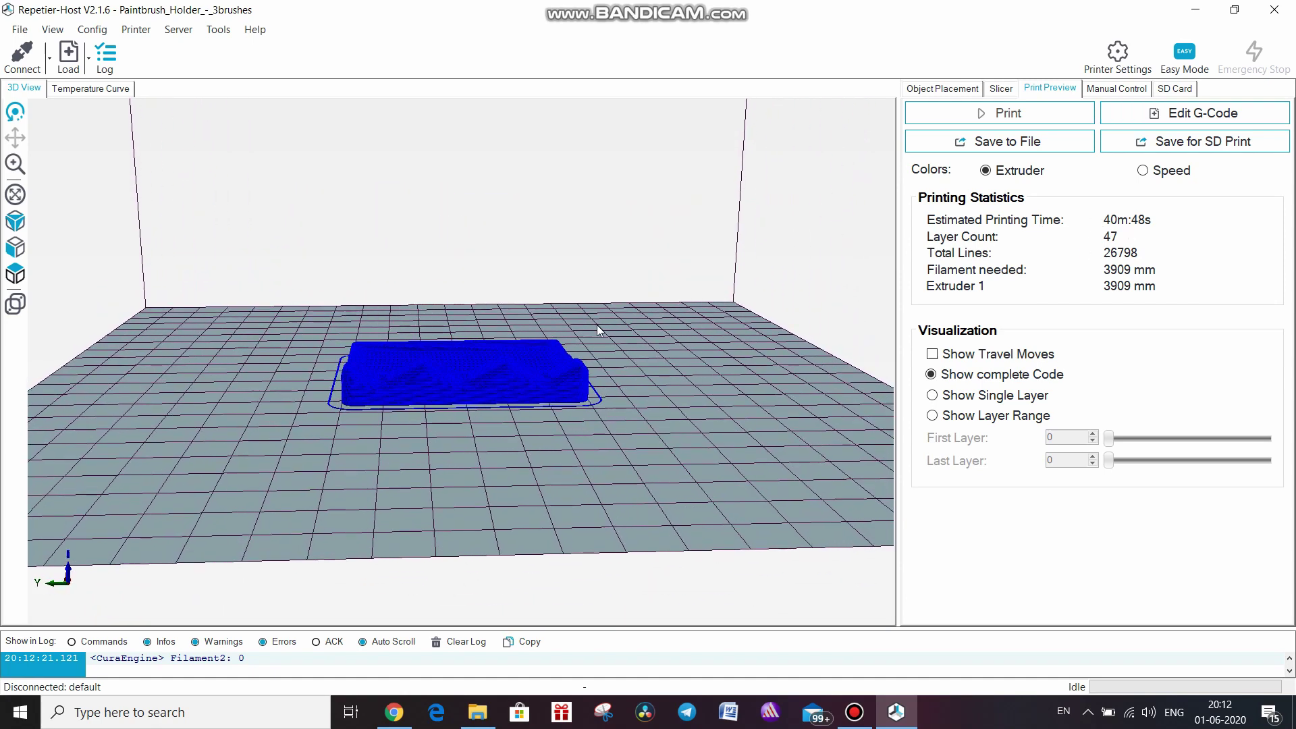
{"action": "scroll", "coordinate": [590, 325], "scroll_direction": "up", "scroll_amount": 5}
{"action": "scroll", "coordinate": [589, 326], "scroll_direction": "down", "scroll_amount": 5}
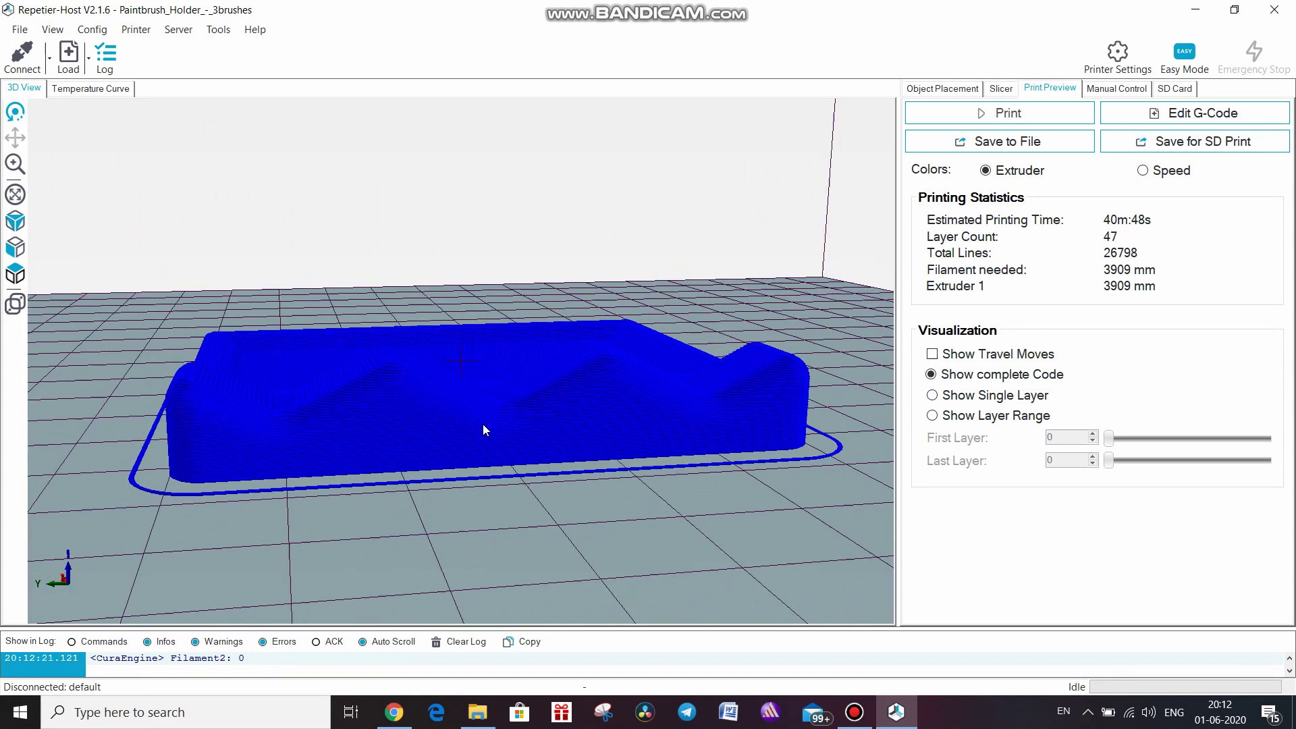
{"action": "left_click_drag", "start_coordinate": [484, 424], "coordinate": [593, 430]}
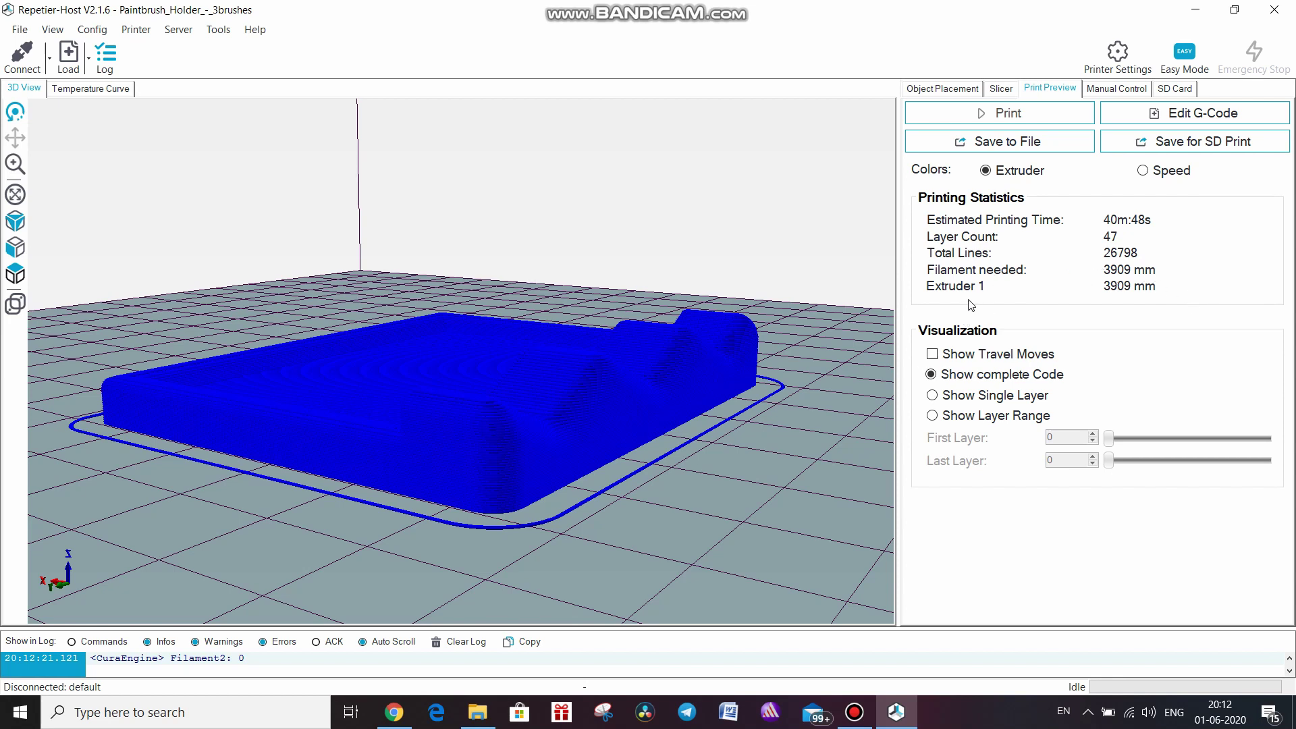
{"action": "left_click_drag", "start_coordinate": [665, 423], "coordinate": [527, 448]}
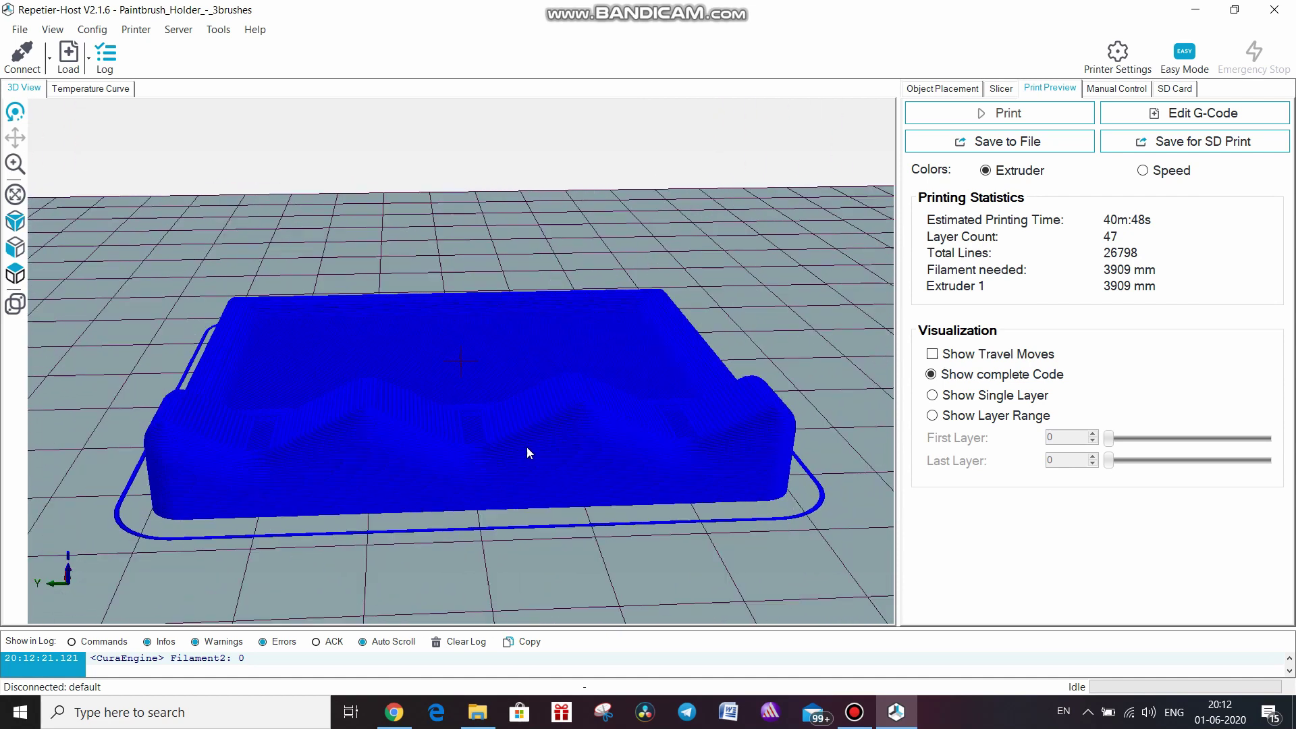
{"action": "left_click", "coordinate": [1025, 143]}
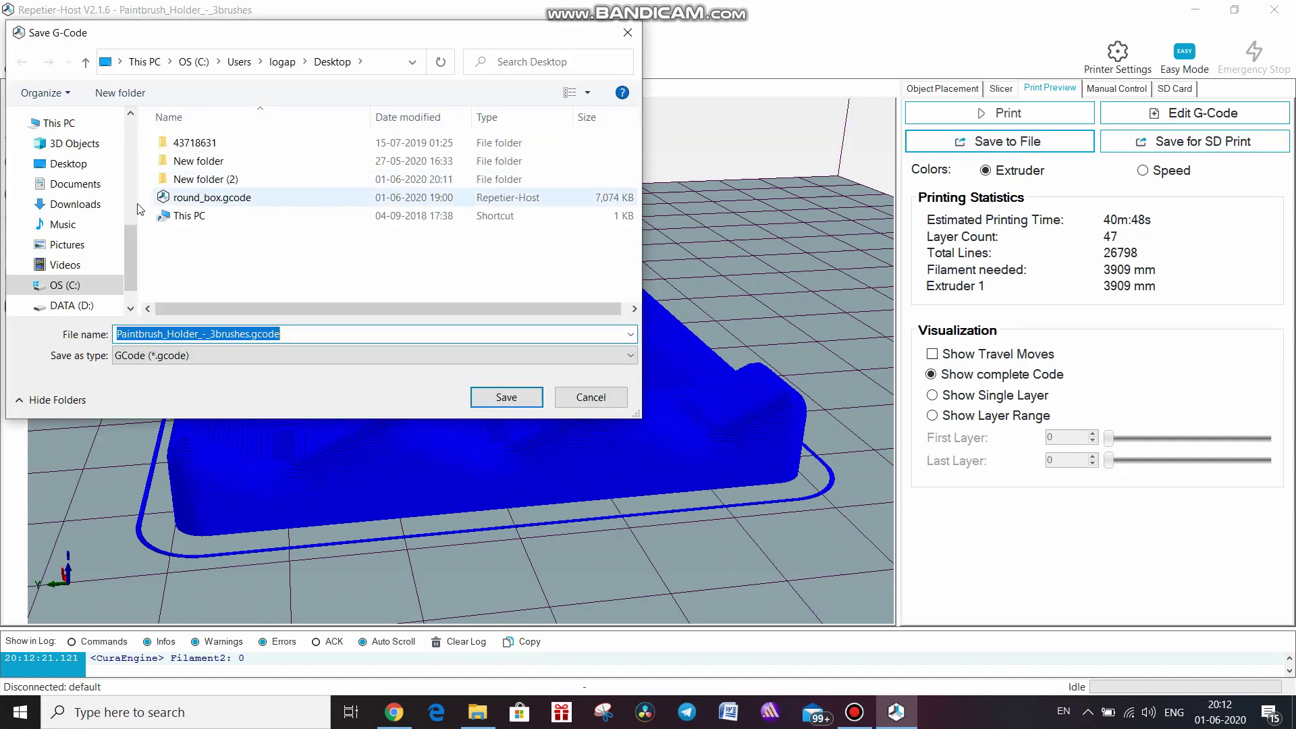
{"action": "left_click", "coordinate": [96, 169]}
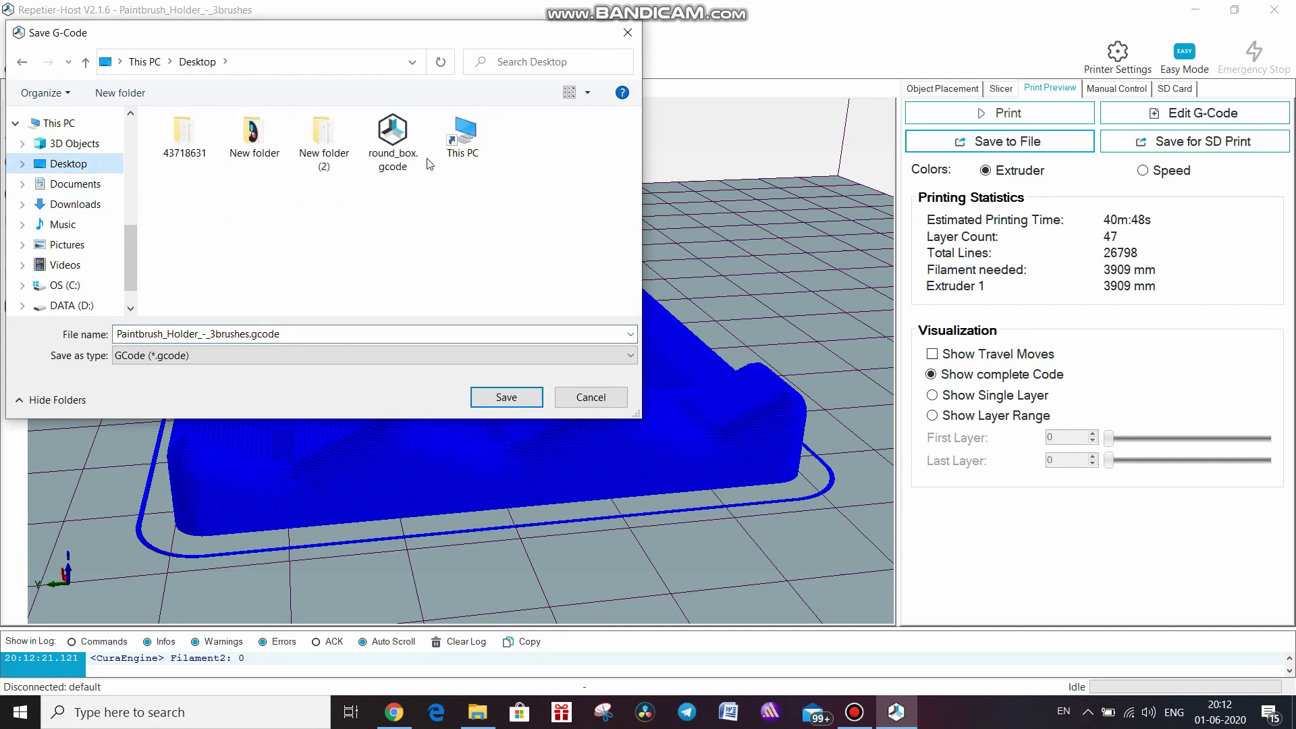
{"action": "double_click", "coordinate": [335, 136]}
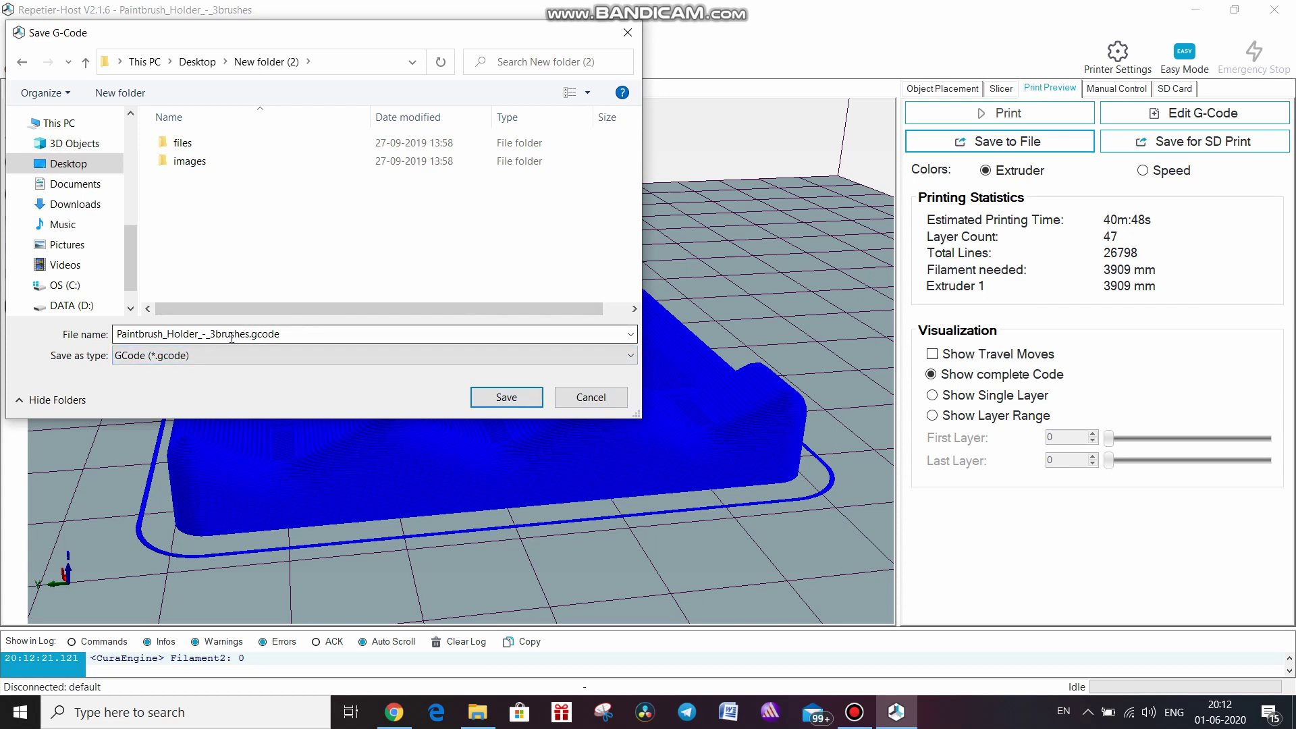
{"action": "left_click", "coordinate": [487, 397]}
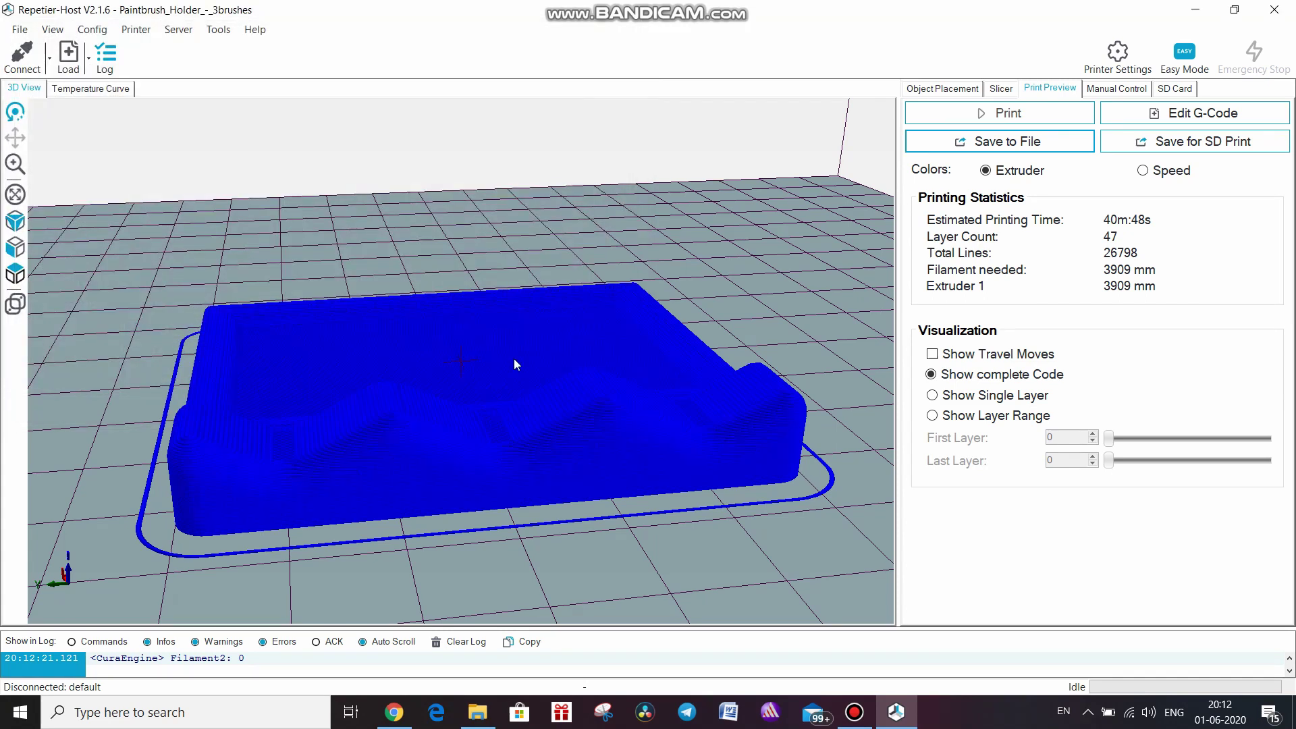
{"action": "left_click", "coordinate": [1275, 9]}
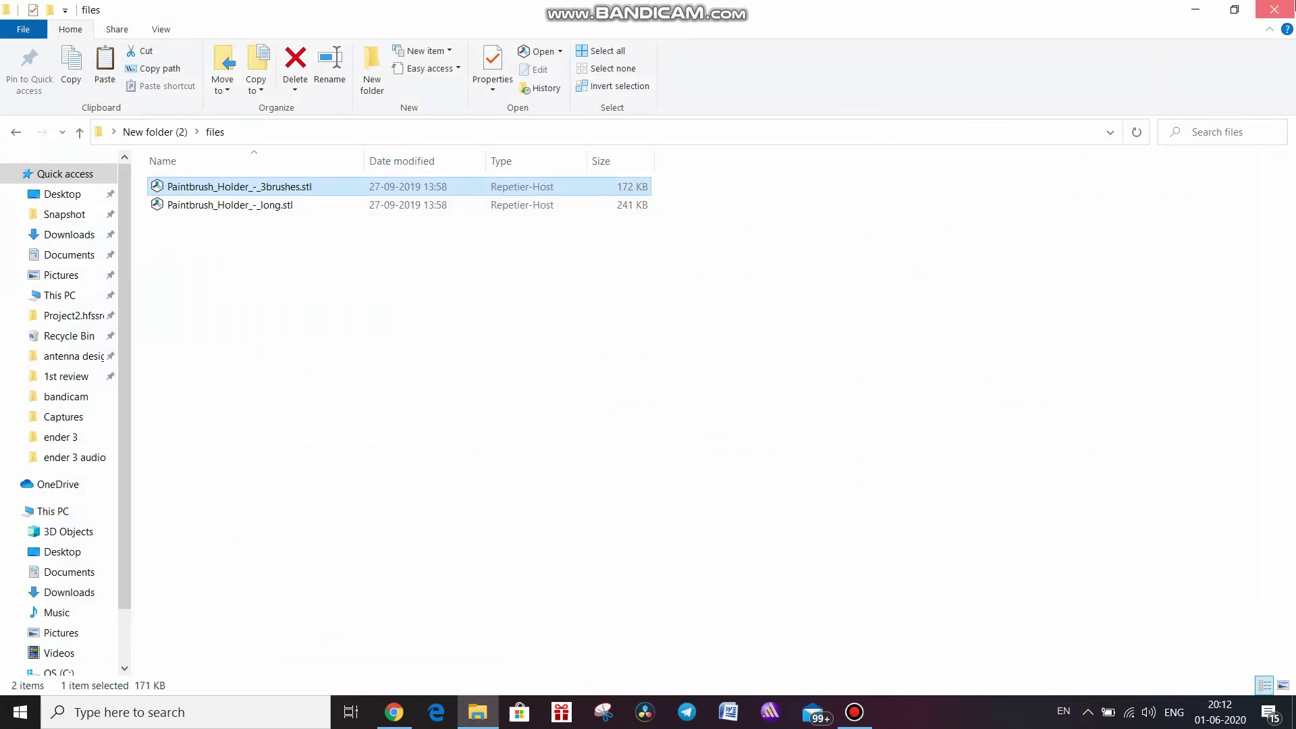
Close the files window and open Paintbrush_Holder_-_3brushes.gcode (852 KB) from New folder (2).
{"action": "left_click", "coordinate": [1275, 9]}
{"action": "left_click", "coordinate": [173, 52]}
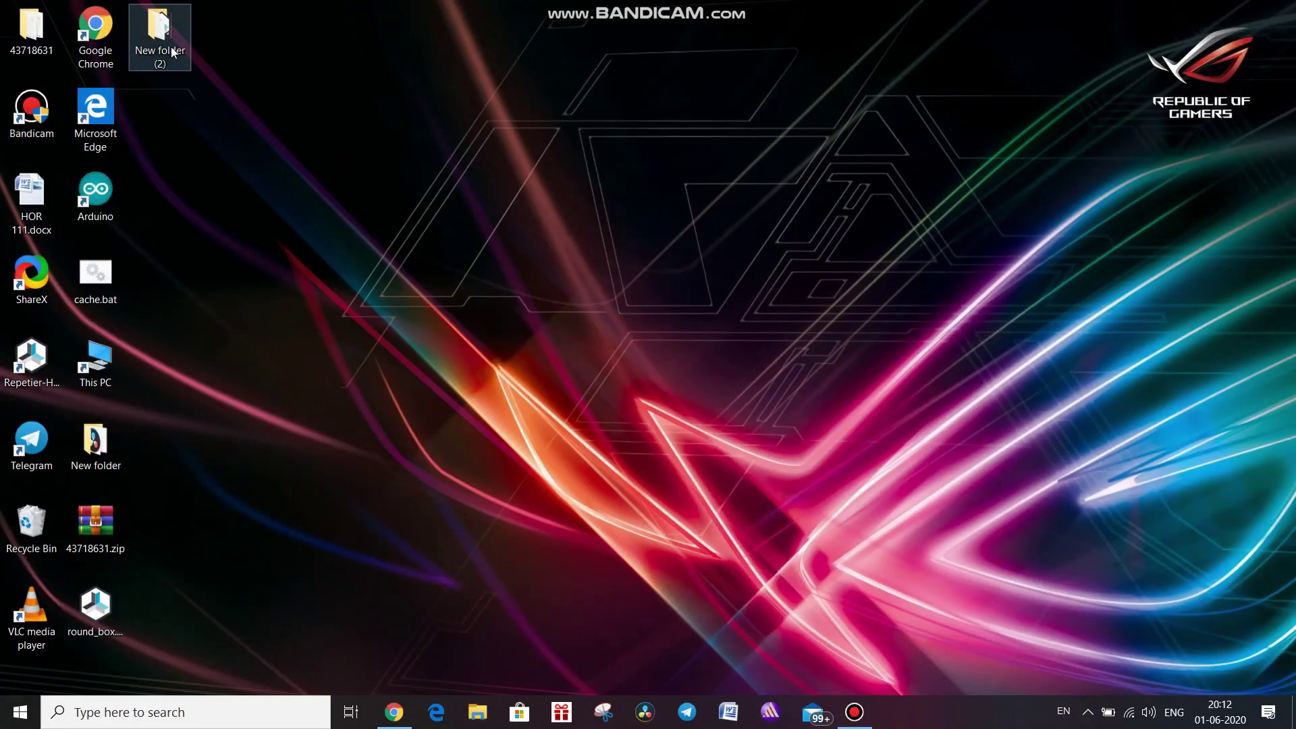
{"action": "double_click", "coordinate": [173, 52]}
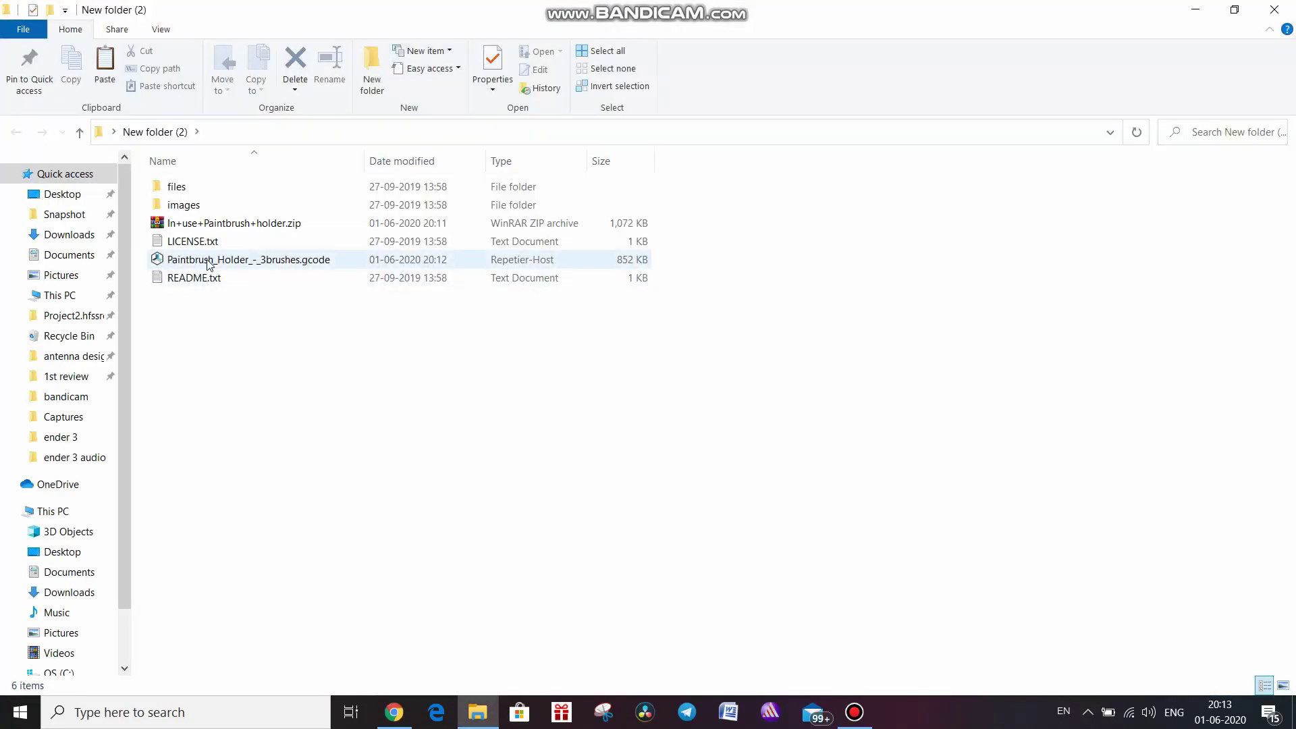
{"action": "double_click", "coordinate": [298, 265]}
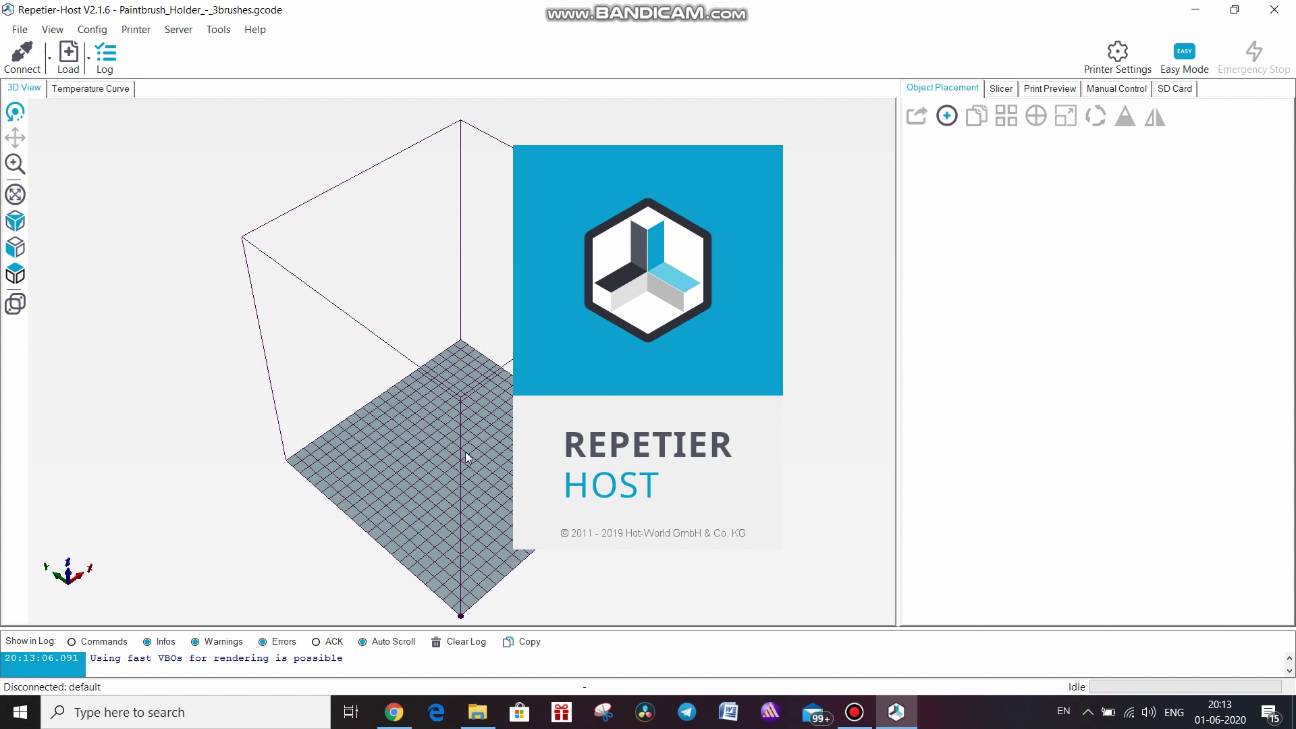
Inspect the loaded paintbrush holder G-code in Print Preview from several angles, then close Repetier-Host.
{"action": "left_click_drag", "start_coordinate": [465, 452], "coordinate": [399, 422]}
{"action": "left_click", "coordinate": [1051, 90]}
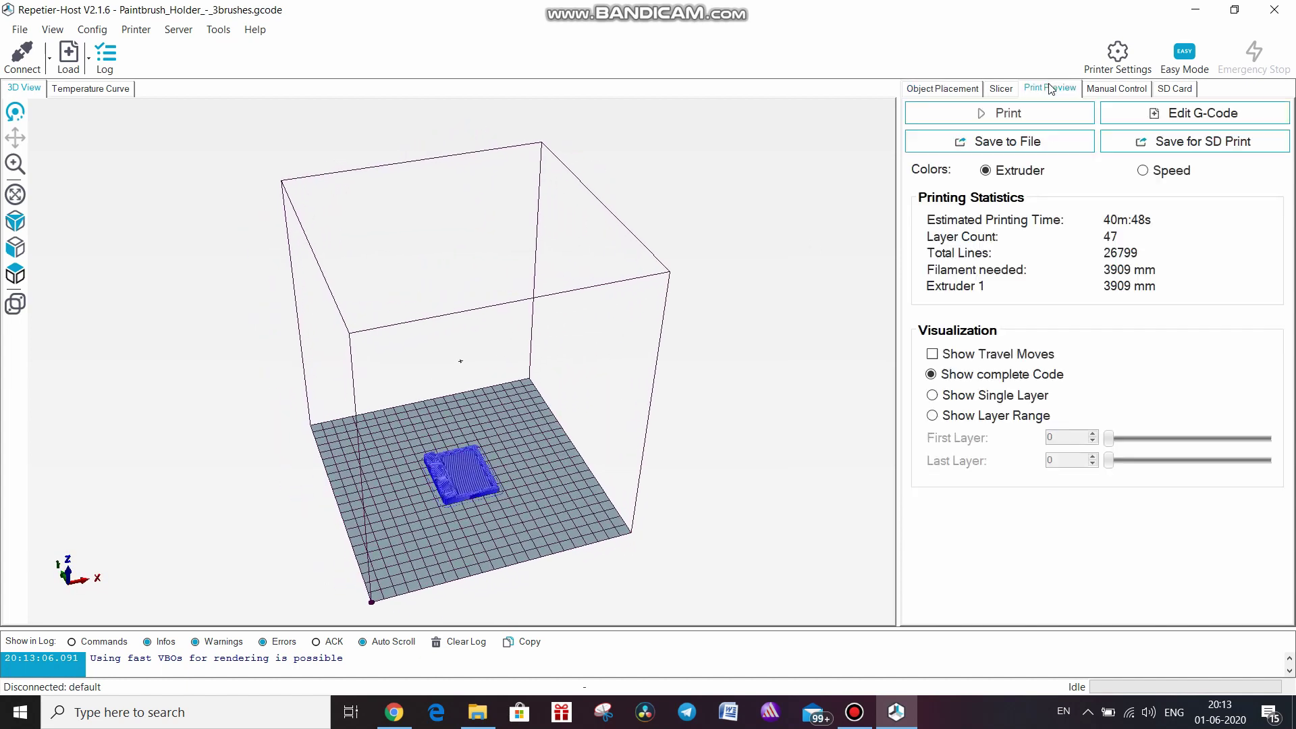
{"action": "left_click_drag", "start_coordinate": [335, 481], "coordinate": [664, 424]}
{"action": "scroll", "coordinate": [479, 433], "scroll_direction": "up", "scroll_amount": 3}
{"action": "scroll", "coordinate": [531, 416], "scroll_direction": "up", "scroll_amount": 5}
{"action": "scroll", "coordinate": [533, 325], "scroll_direction": "up", "scroll_amount": 5}
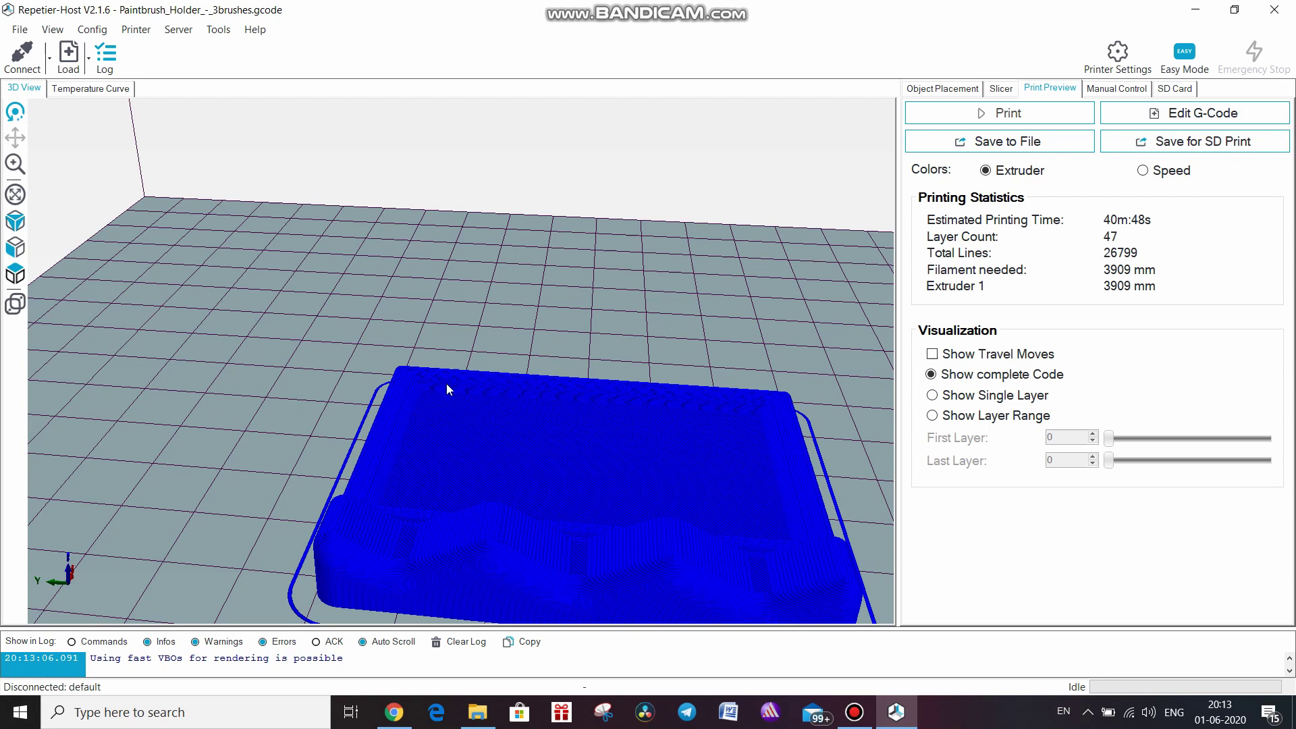
{"action": "scroll", "coordinate": [447, 383], "scroll_direction": "down", "scroll_amount": 5}
{"action": "left_click", "coordinate": [1275, 9]}
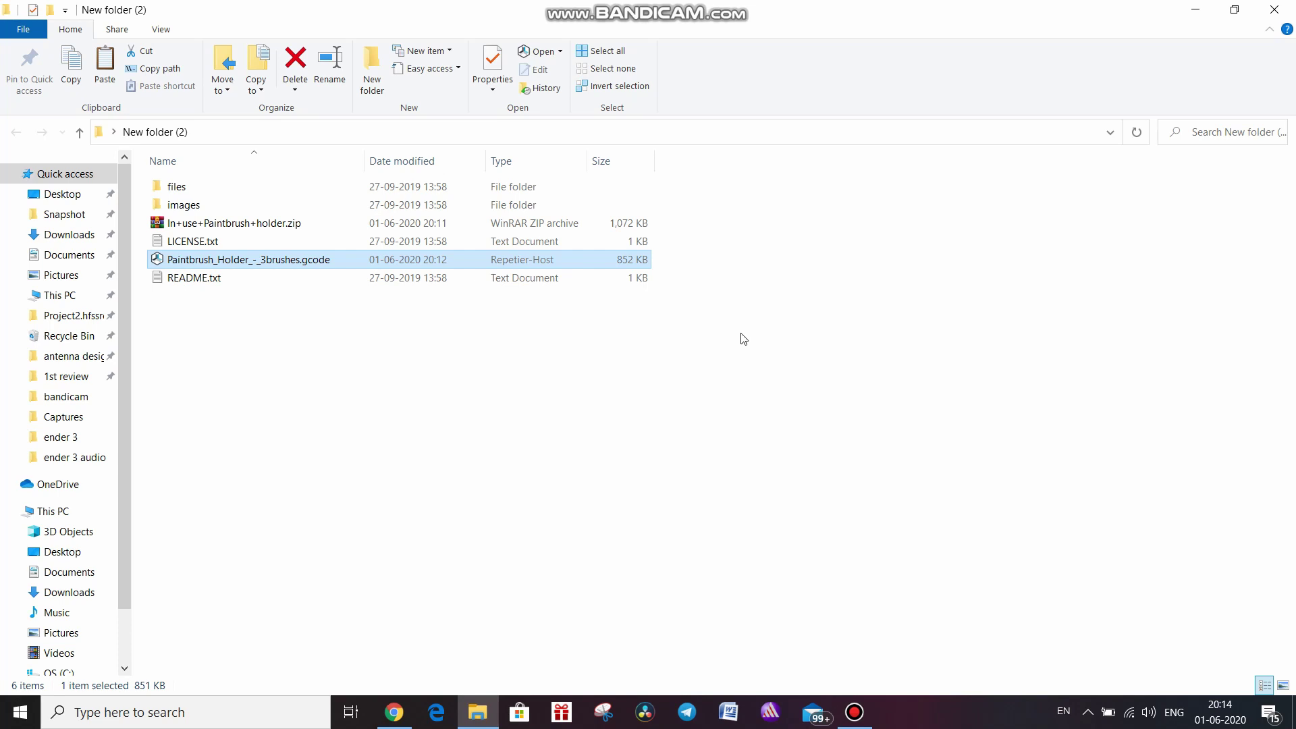
Open New folder (2) from the desktop in a maximized window.
{"action": "left_click", "coordinate": [1207, 7]}
{"action": "double_click", "coordinate": [159, 28]}
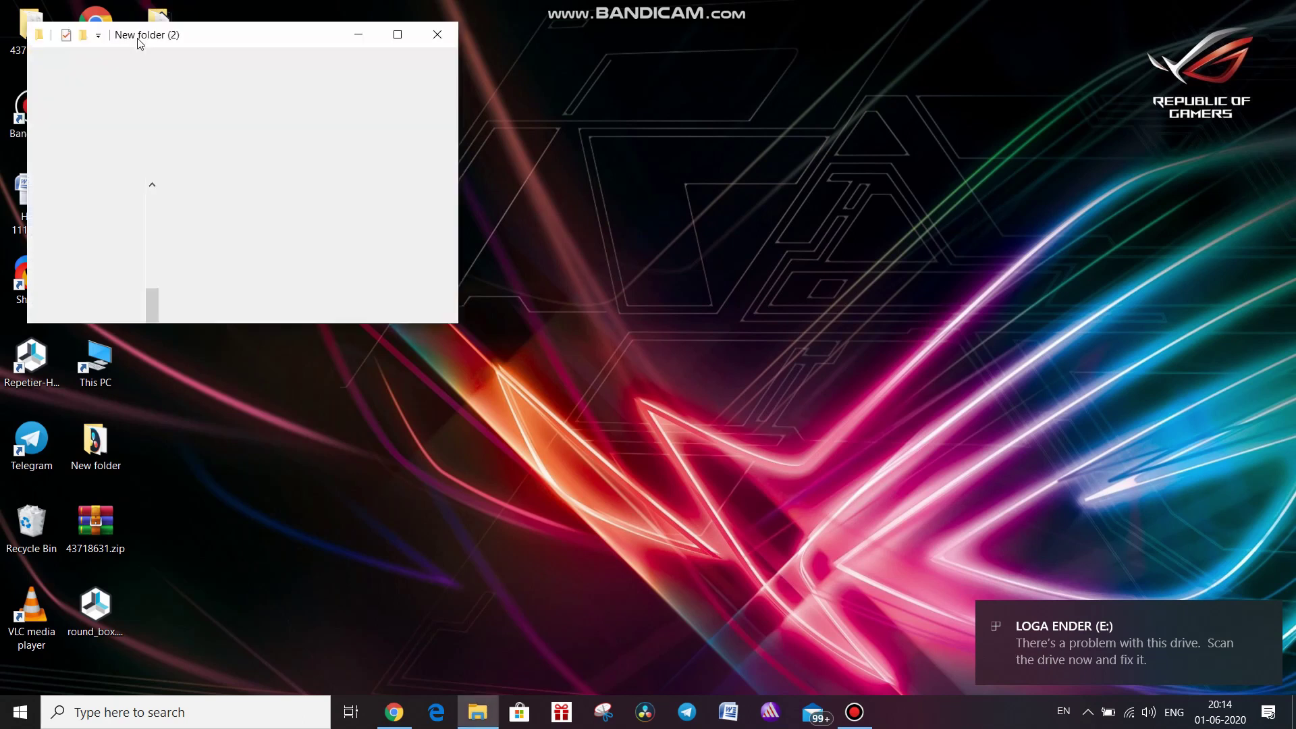
{"action": "left_click", "coordinate": [398, 34]}
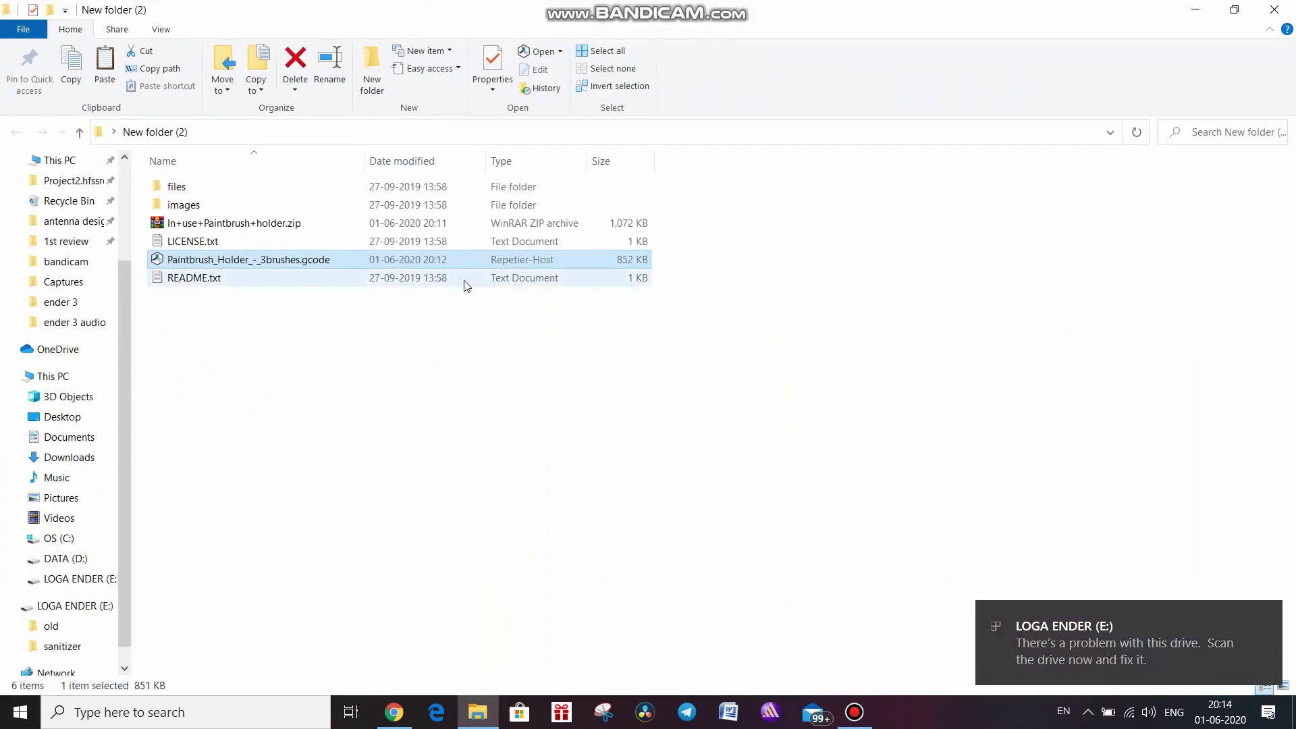
Send Paintbrush_Holder_-_3brushes.gcode to the E: drive and close both Explorer windows.
{"action": "right_click", "coordinate": [401, 263]}
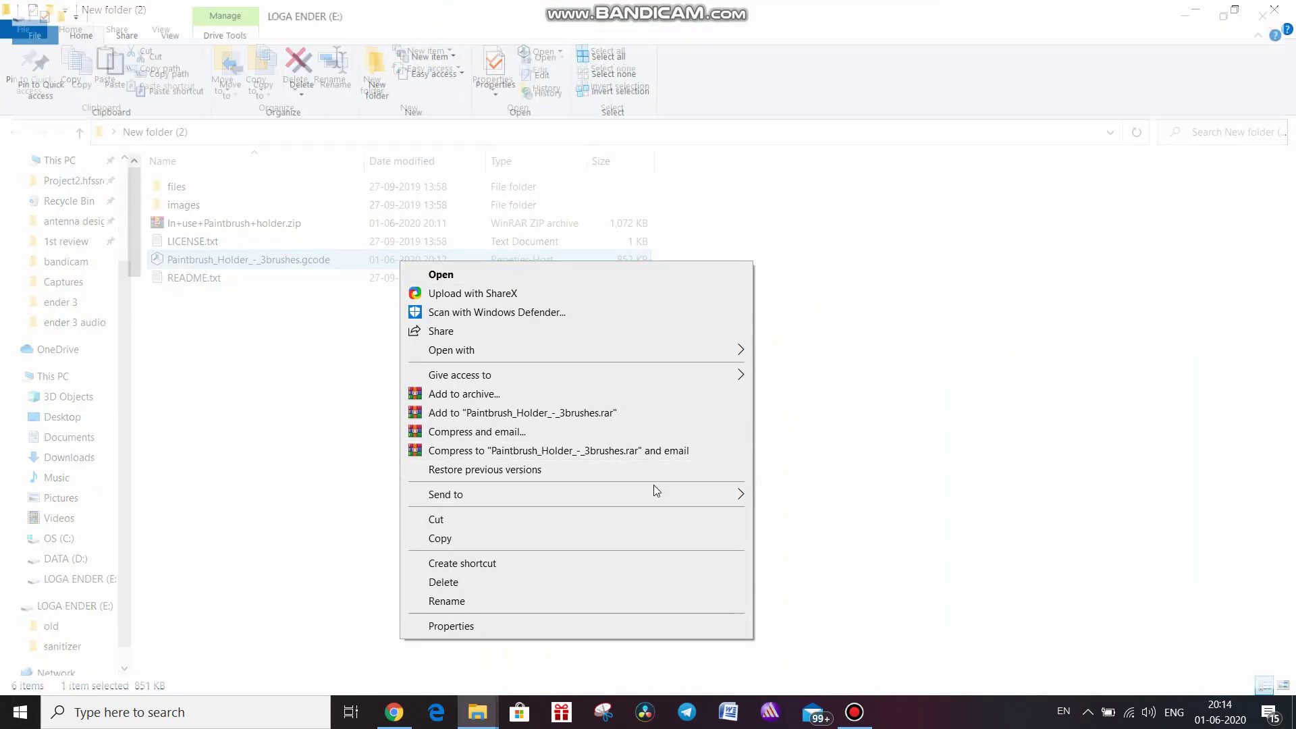
{"action": "mouse_move", "coordinate": [666, 495]}
{"action": "left_click", "coordinate": [878, 629]}
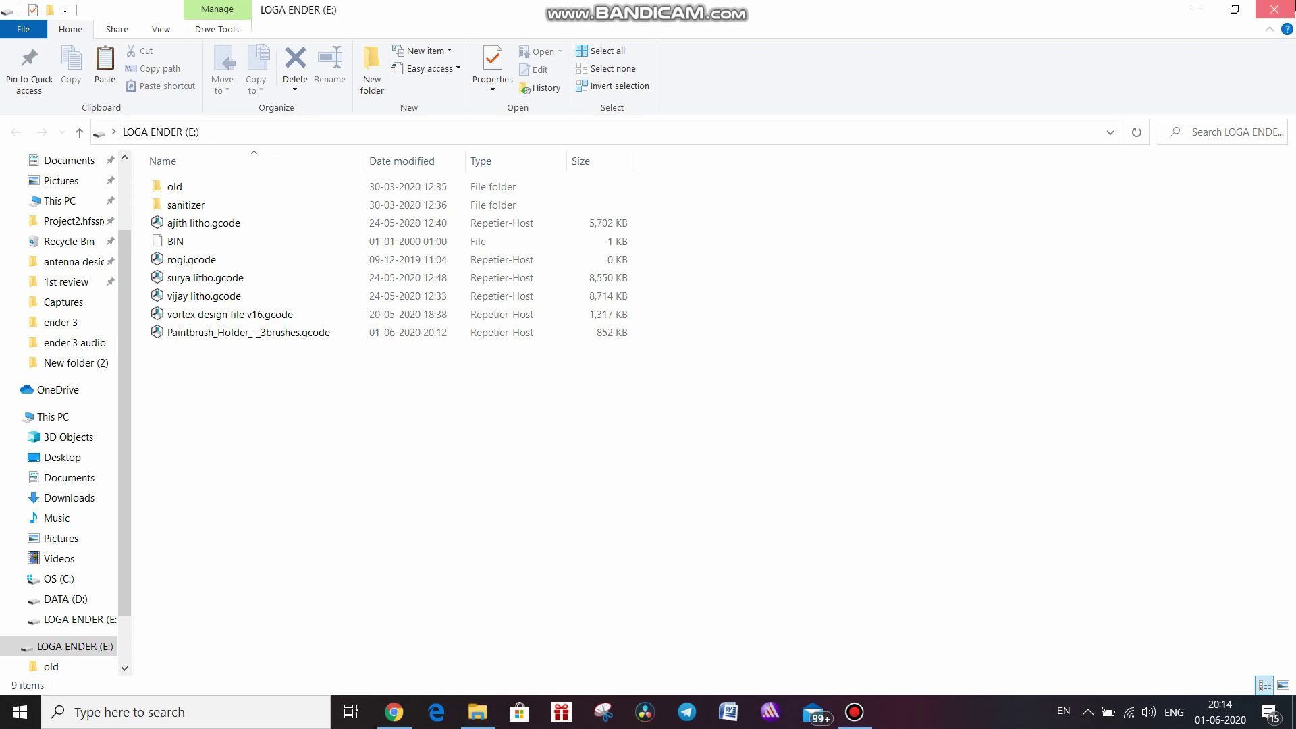
{"action": "left_click", "coordinate": [1274, 8]}
{"action": "left_click", "coordinate": [1274, 8]}
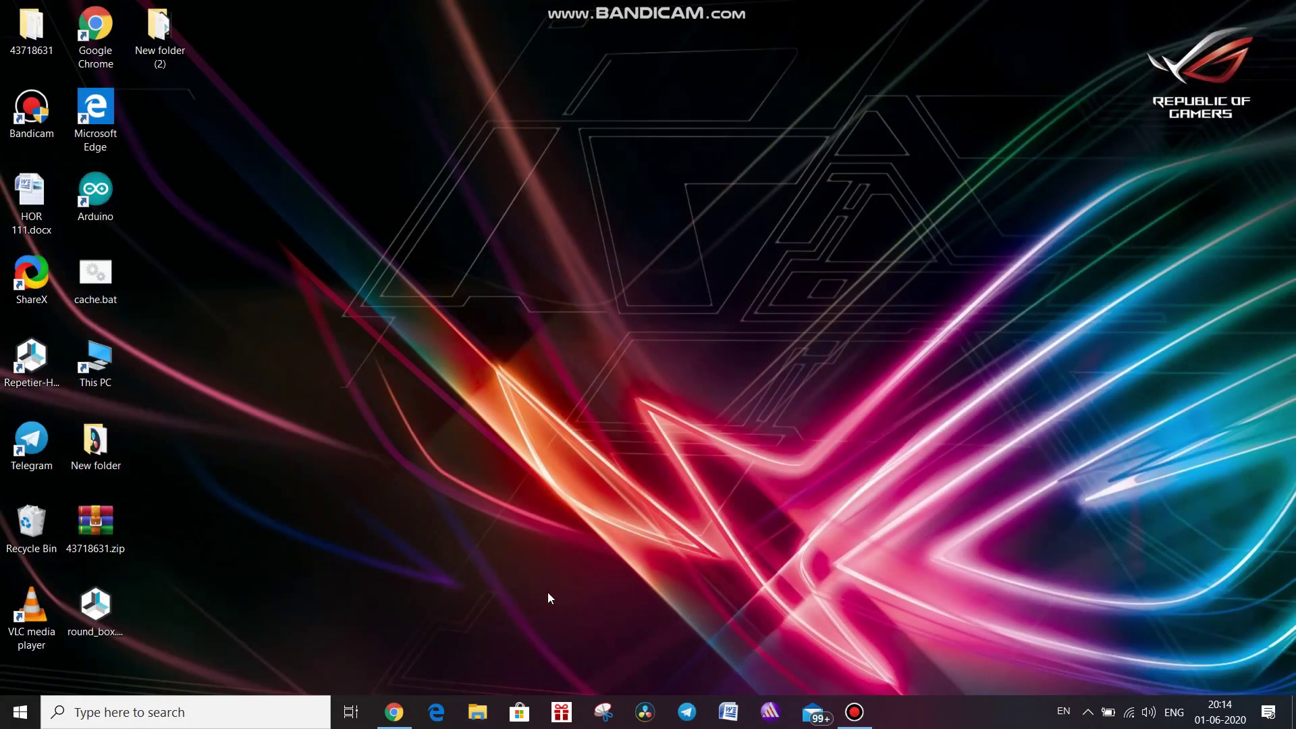
Bring Chrome forward on the '3D design Frantic Lahdi | Tinkercad' tab.
{"action": "left_click", "coordinate": [394, 712]}
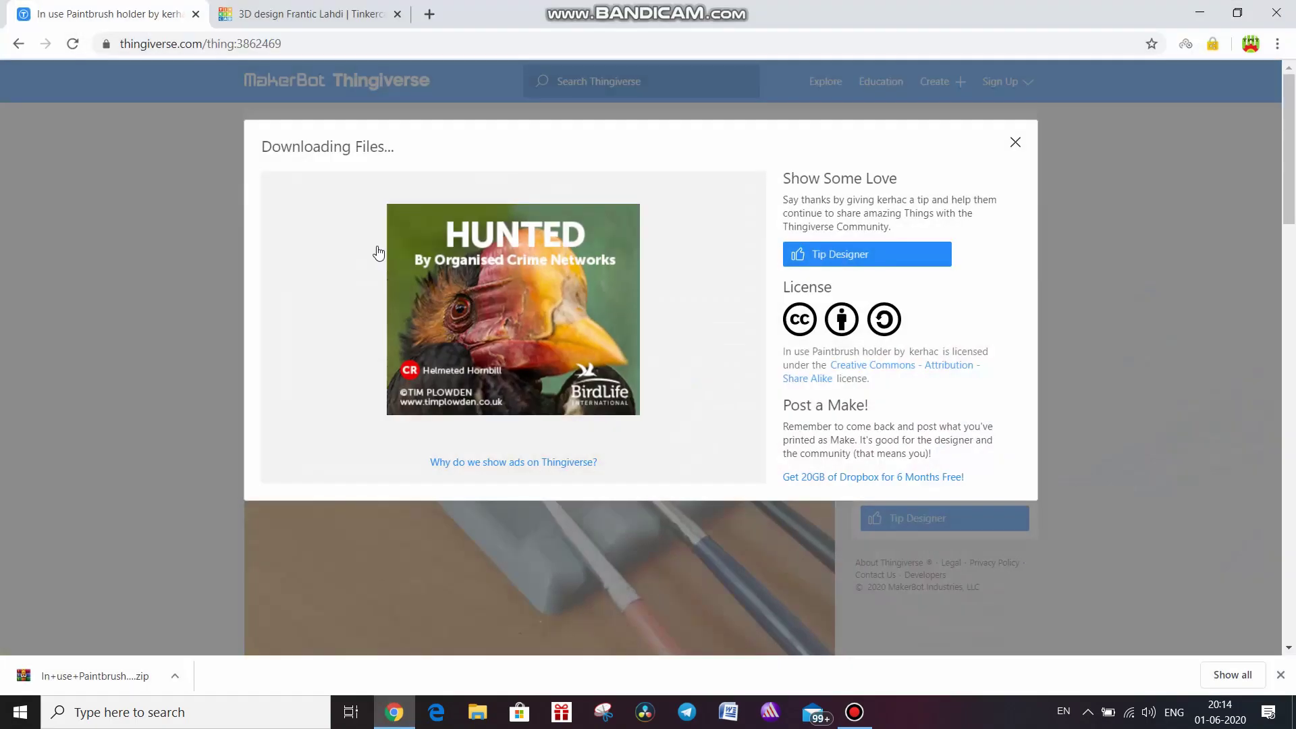
{"action": "left_click", "coordinate": [297, 14]}
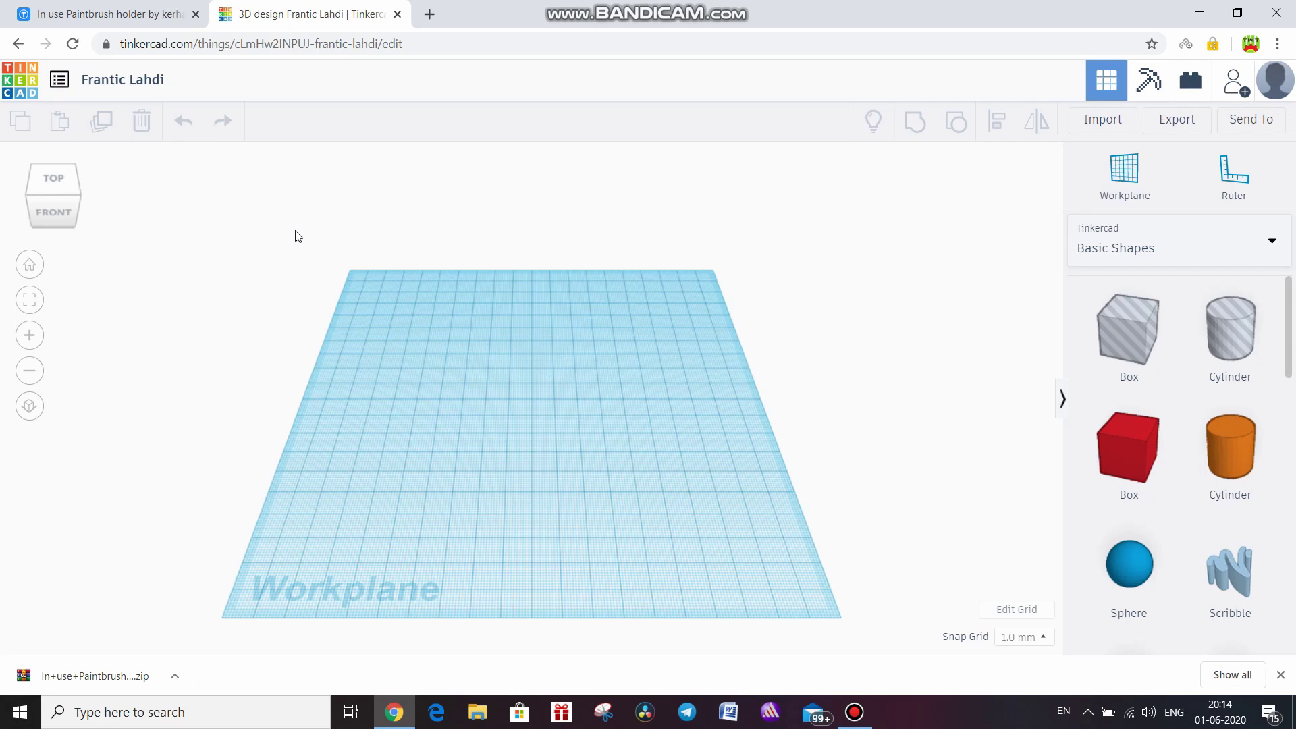
Place a Box on the workplane and make it solid red.
{"action": "left_click_drag", "start_coordinate": [1129, 323], "coordinate": [499, 403]}
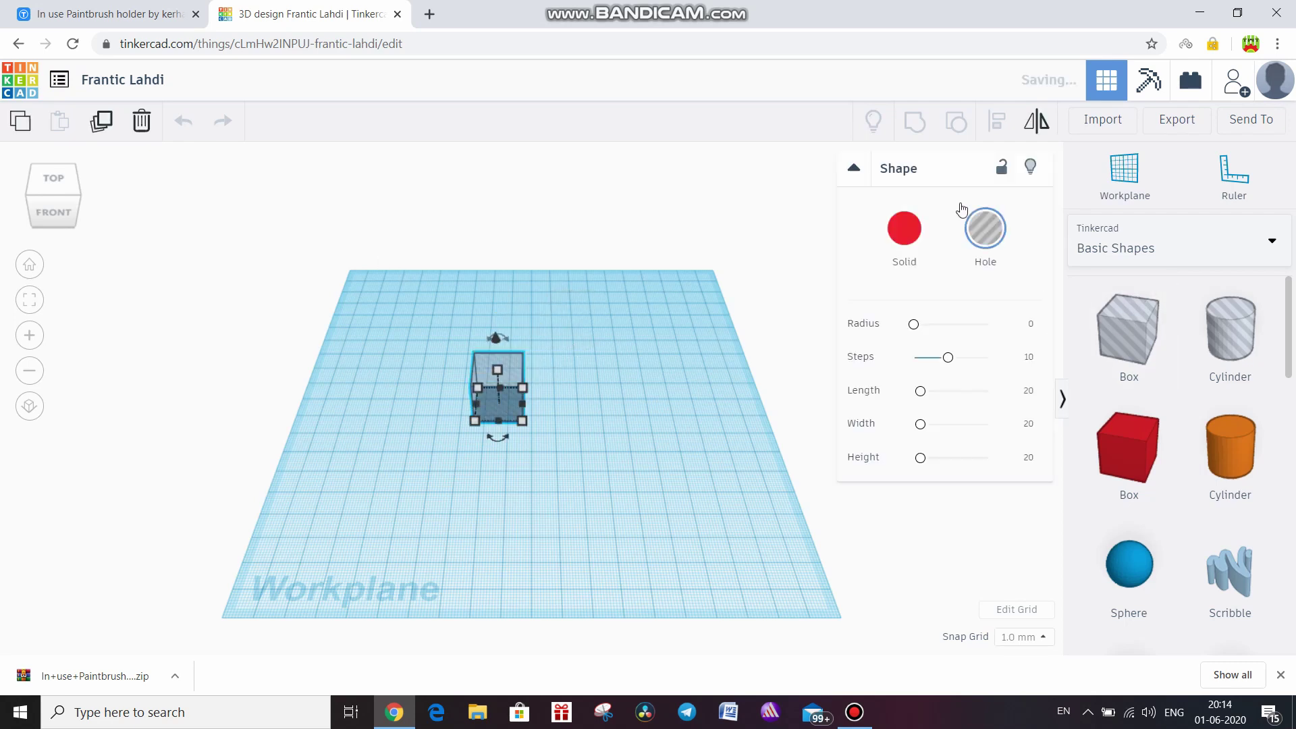
{"action": "left_click", "coordinate": [905, 229]}
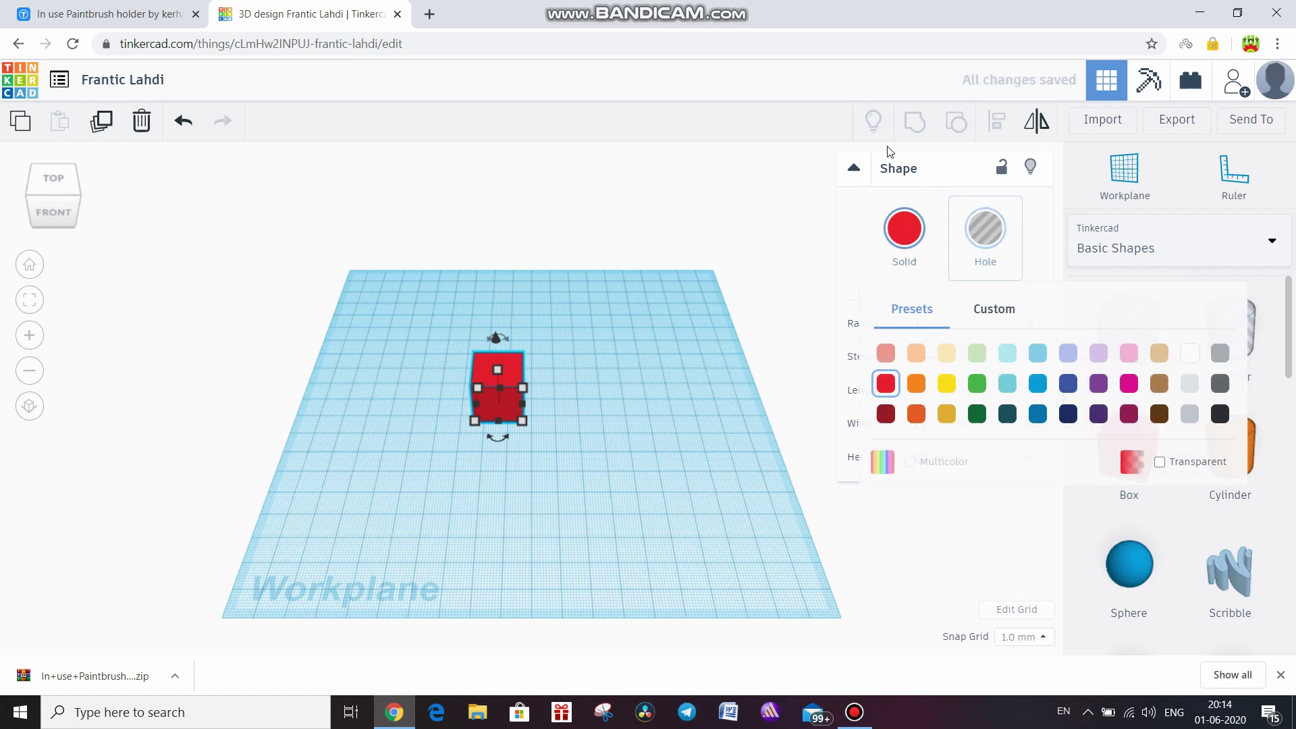
{"action": "left_click", "coordinate": [854, 168]}
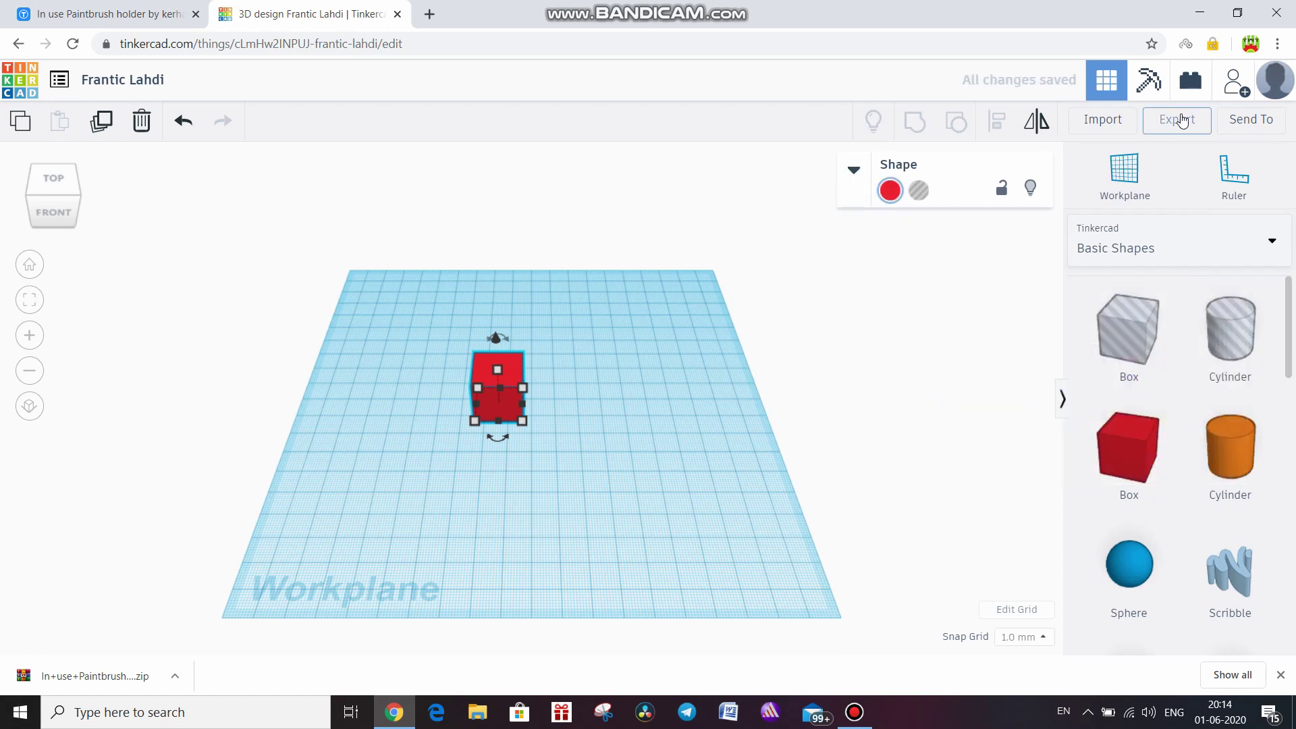
Export everything in the design as Frantic Lahdi.stl and open the downloaded file.
{"action": "left_click", "coordinate": [1182, 120]}
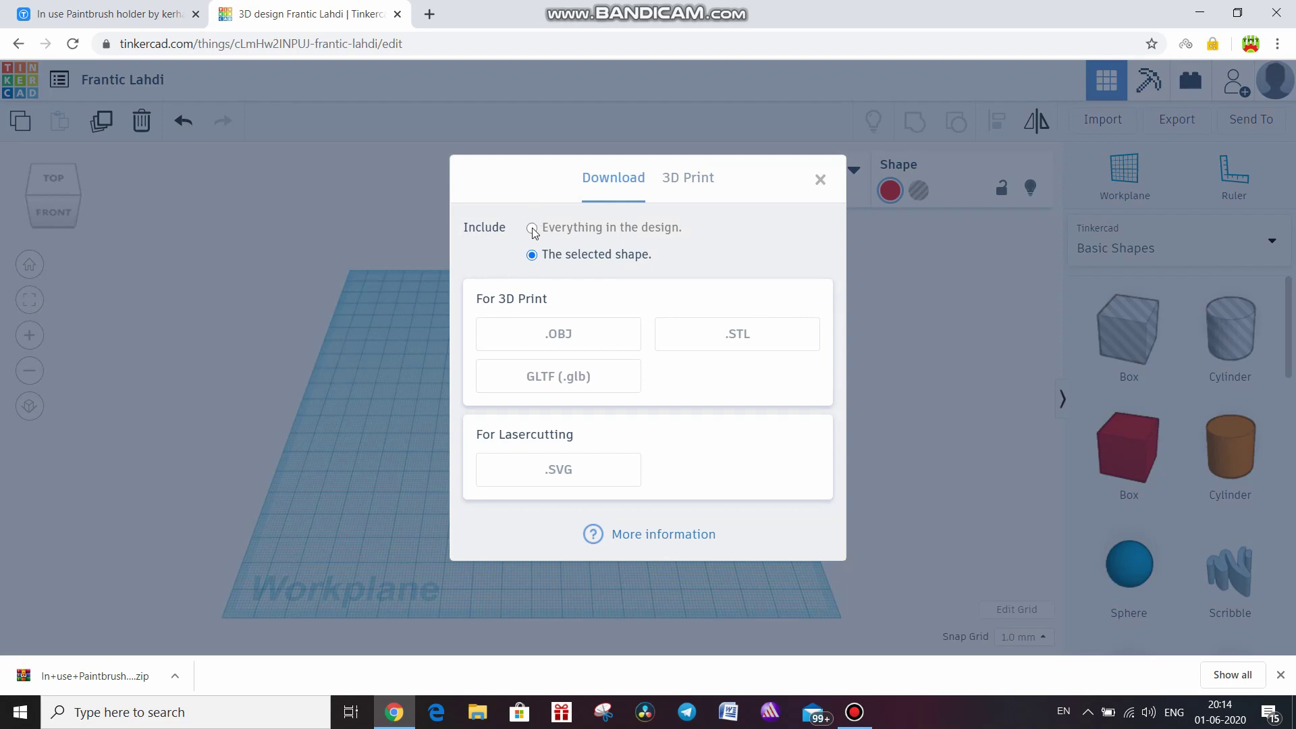
{"action": "left_click", "coordinate": [569, 229]}
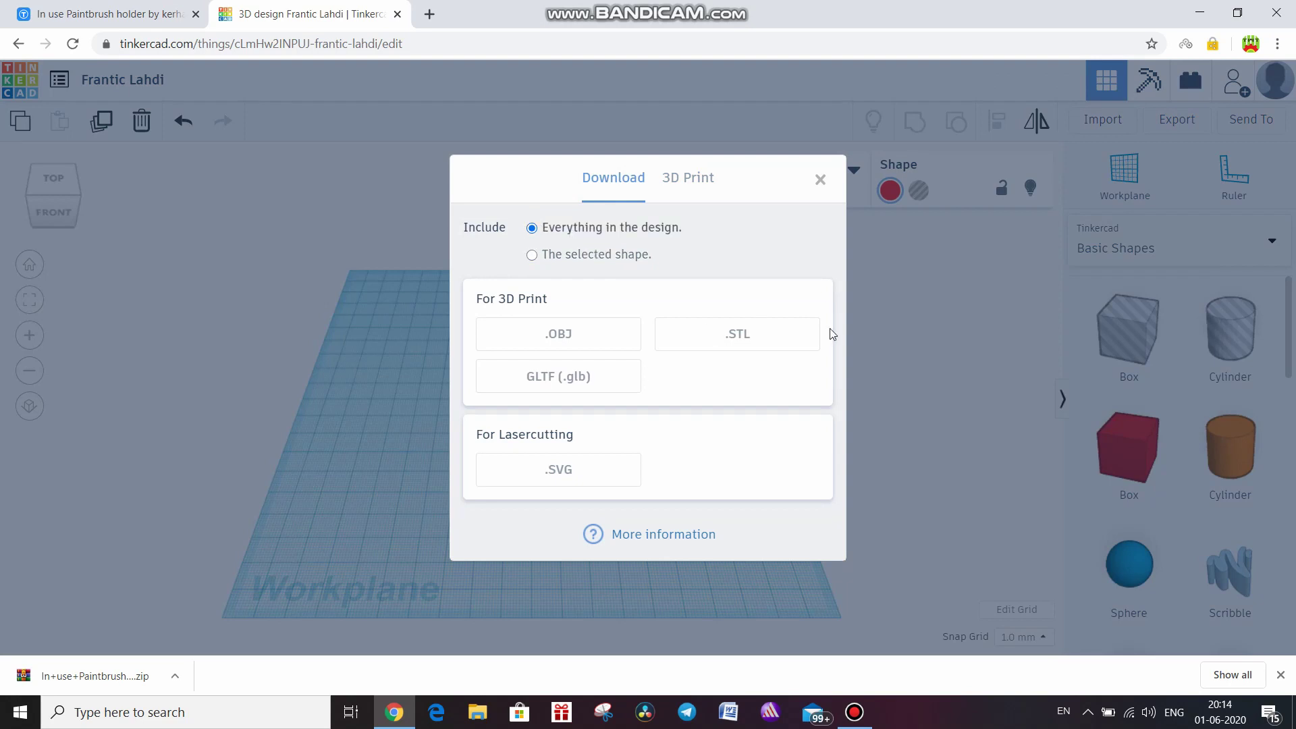
{"action": "left_click", "coordinate": [691, 335]}
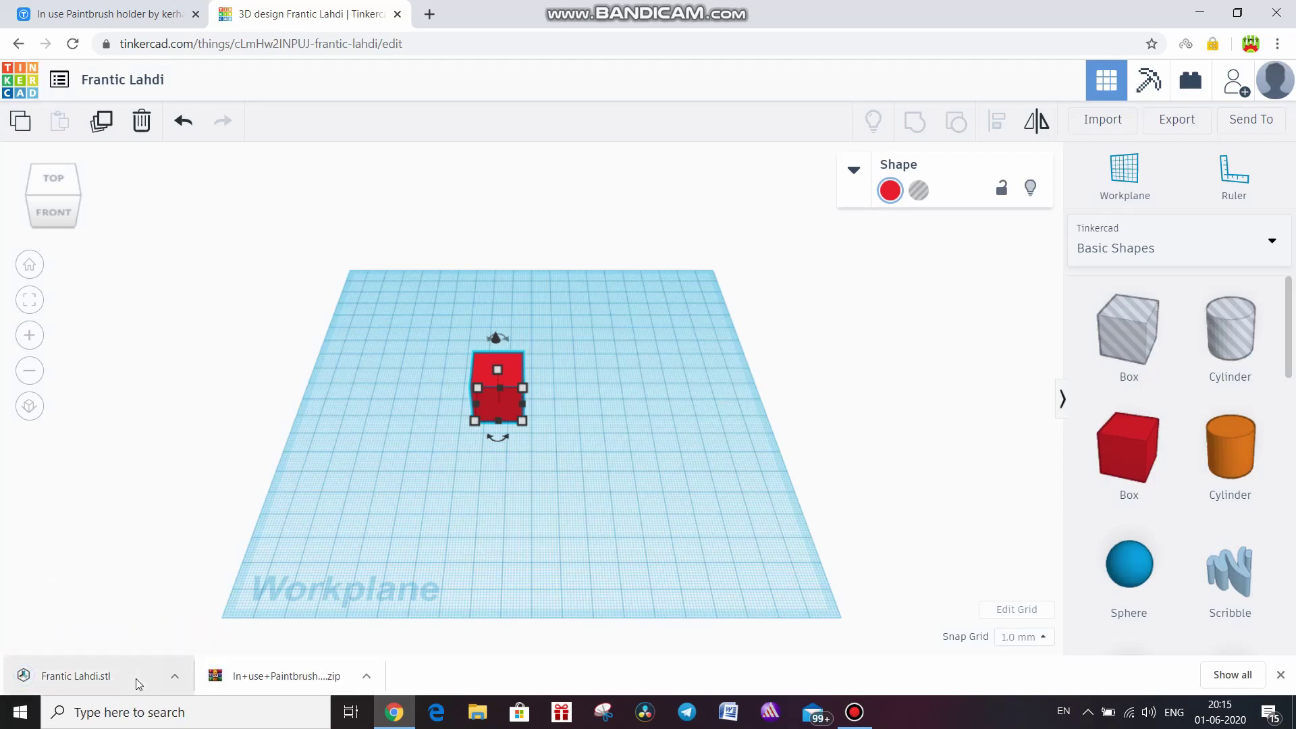
{"action": "left_click", "coordinate": [139, 683]}
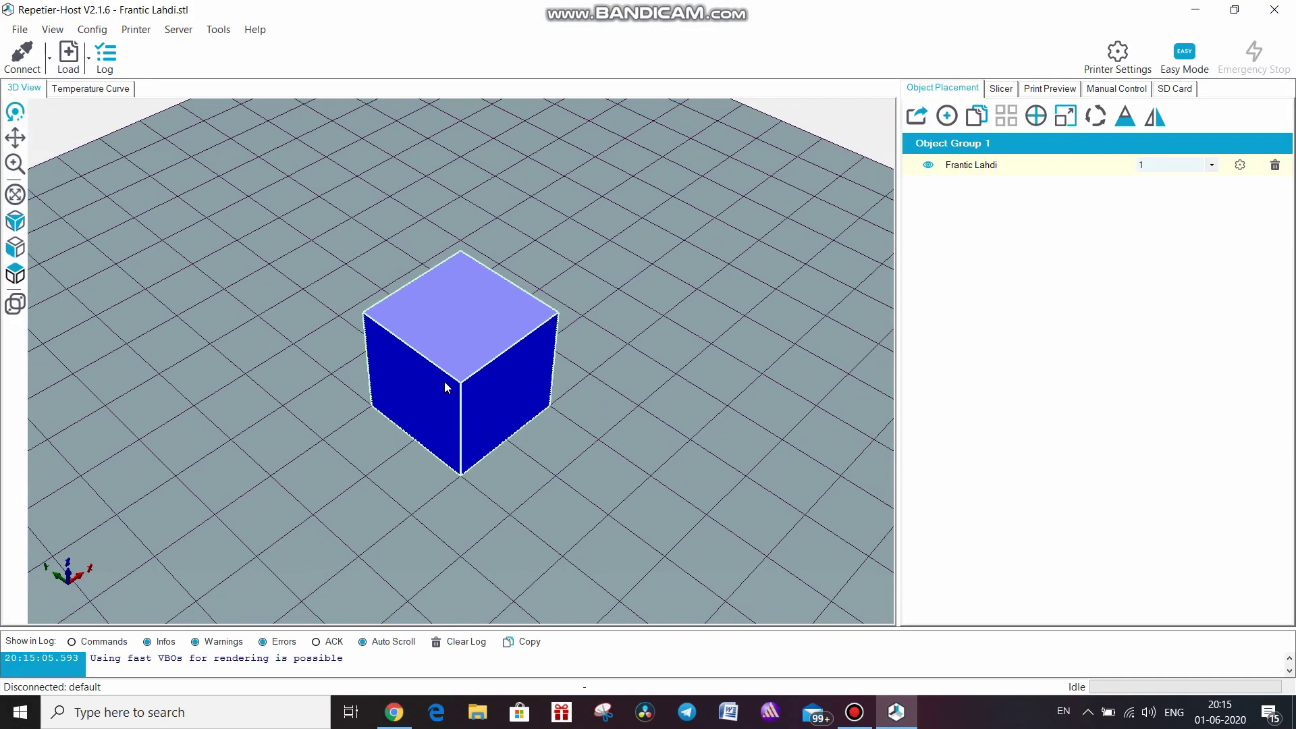
Slice the Frantic Lahdi cube with CuraEngine and inspect the result.
{"action": "left_click", "coordinate": [1009, 92]}
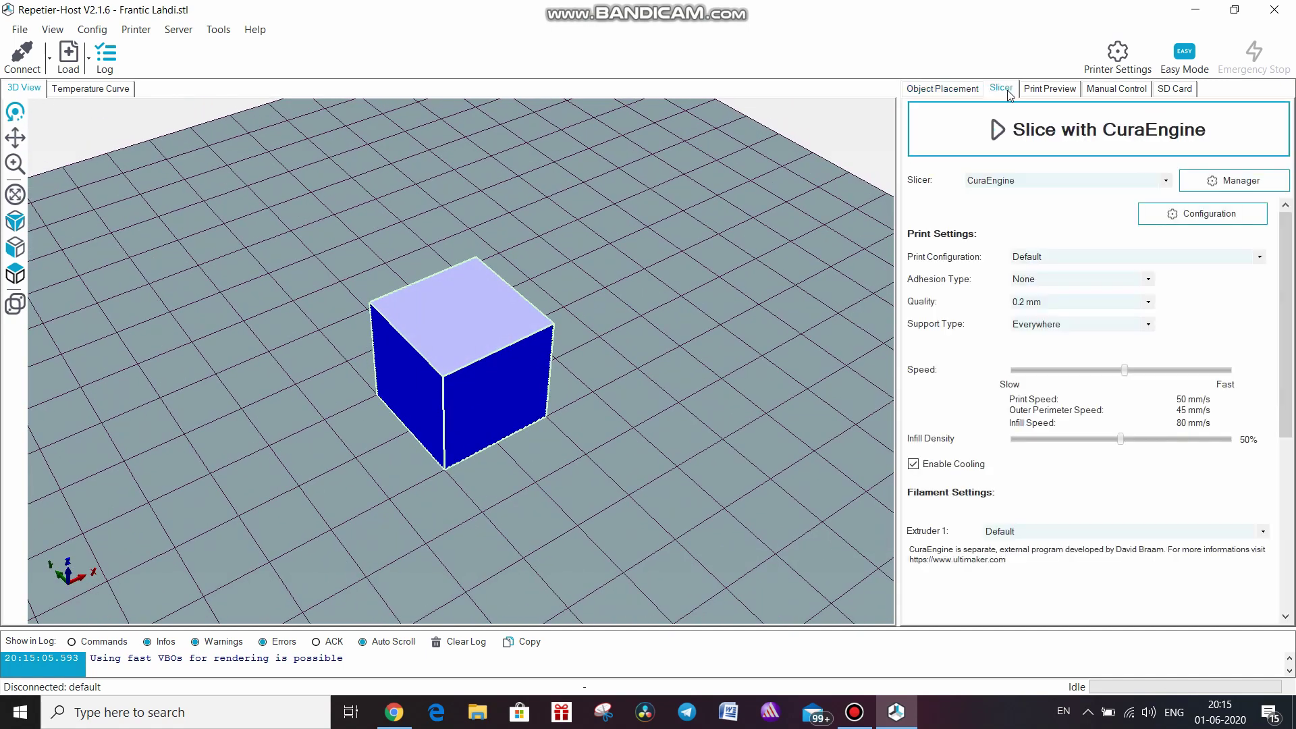
{"action": "left_click", "coordinate": [1033, 150]}
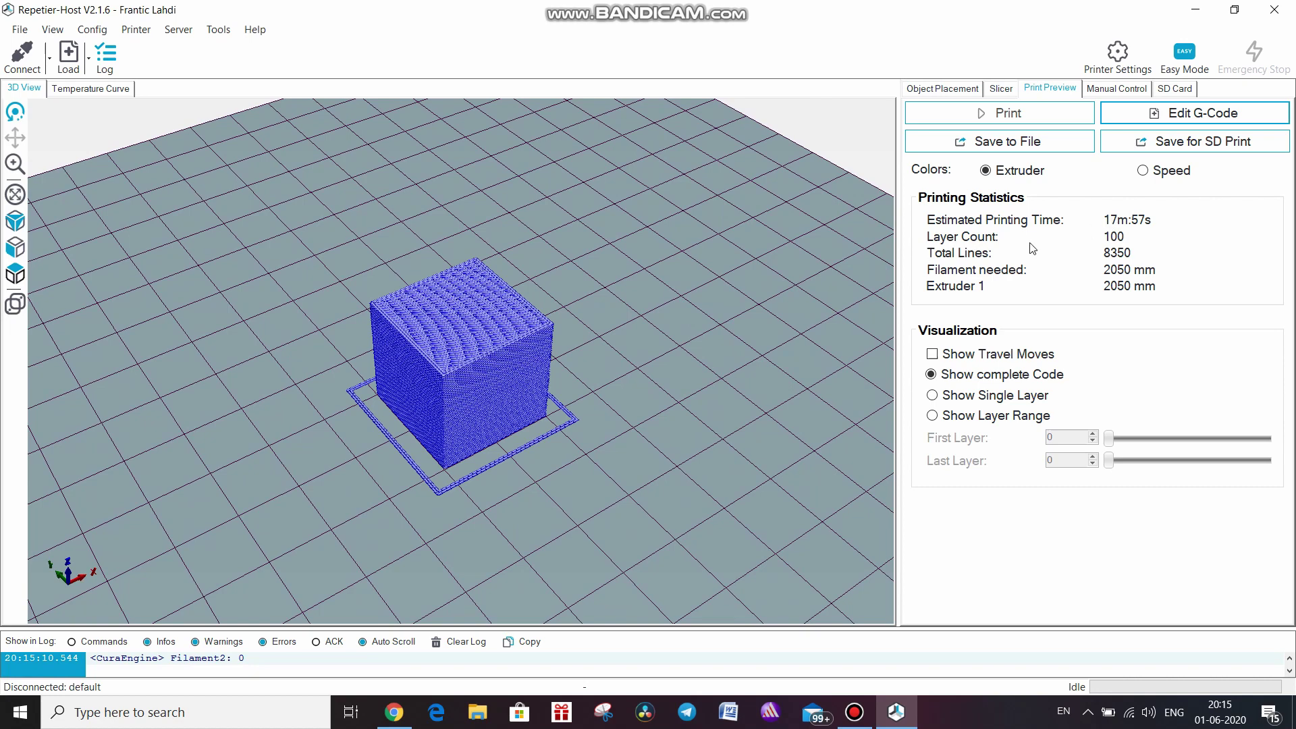
{"action": "left_click_drag", "start_coordinate": [748, 306], "coordinate": [581, 317]}
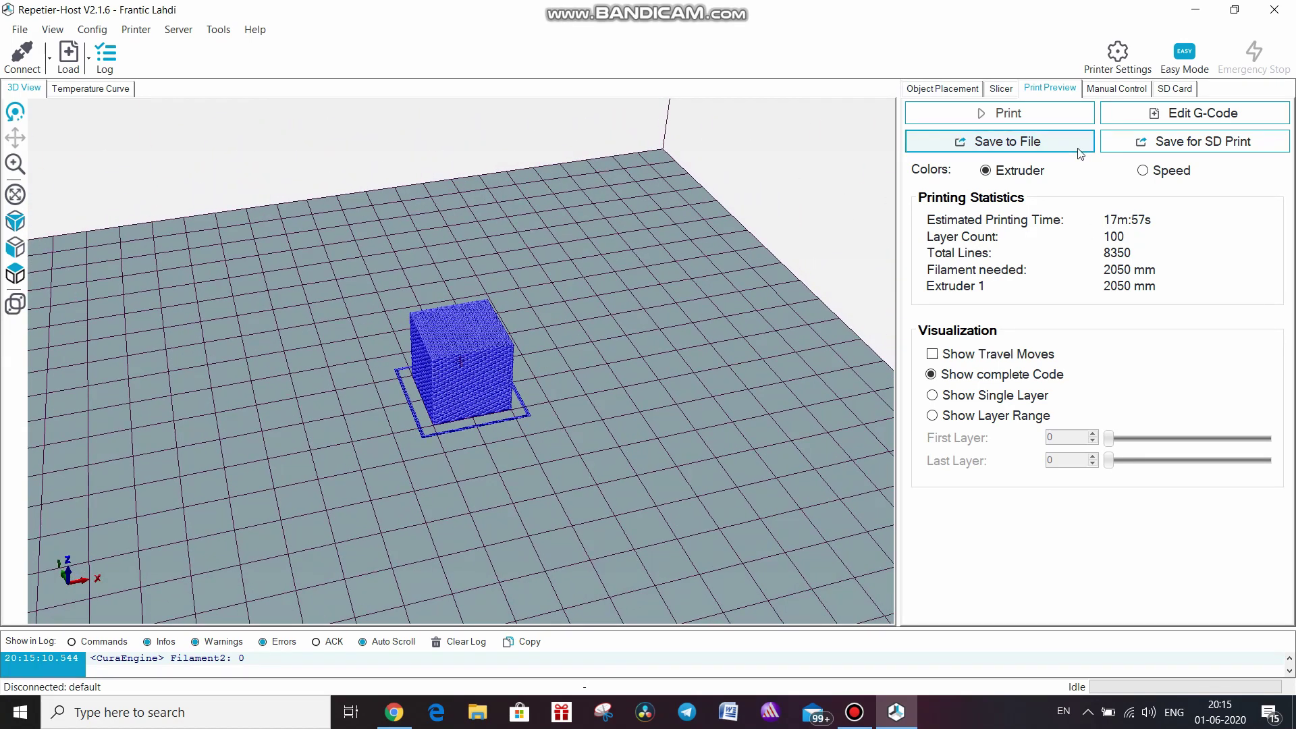
Save the G-code as Frantic Lahdi.gcode on the LOGA ENDER (E:) drive.
{"action": "left_click", "coordinate": [1079, 149]}
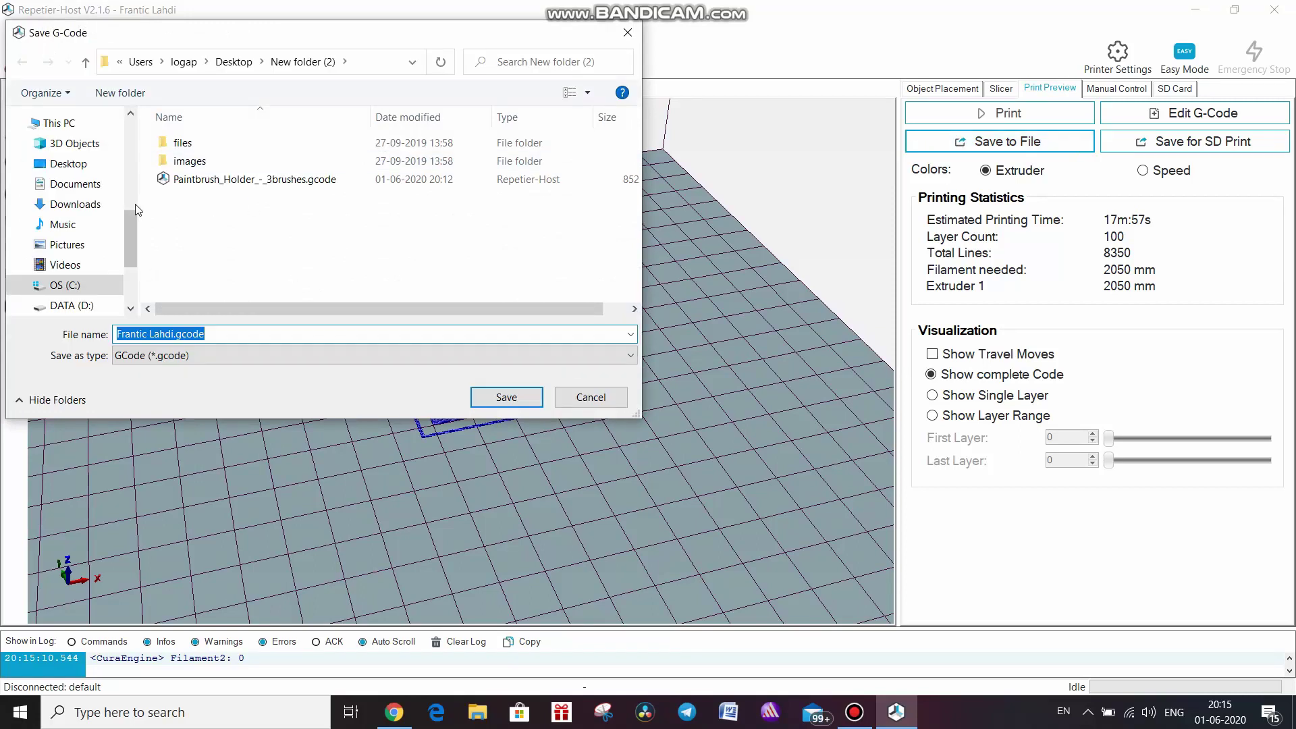
{"action": "scroll", "coordinate": [103, 302], "scroll_direction": "down", "scroll_amount": 1}
{"action": "left_click", "coordinate": [94, 298]}
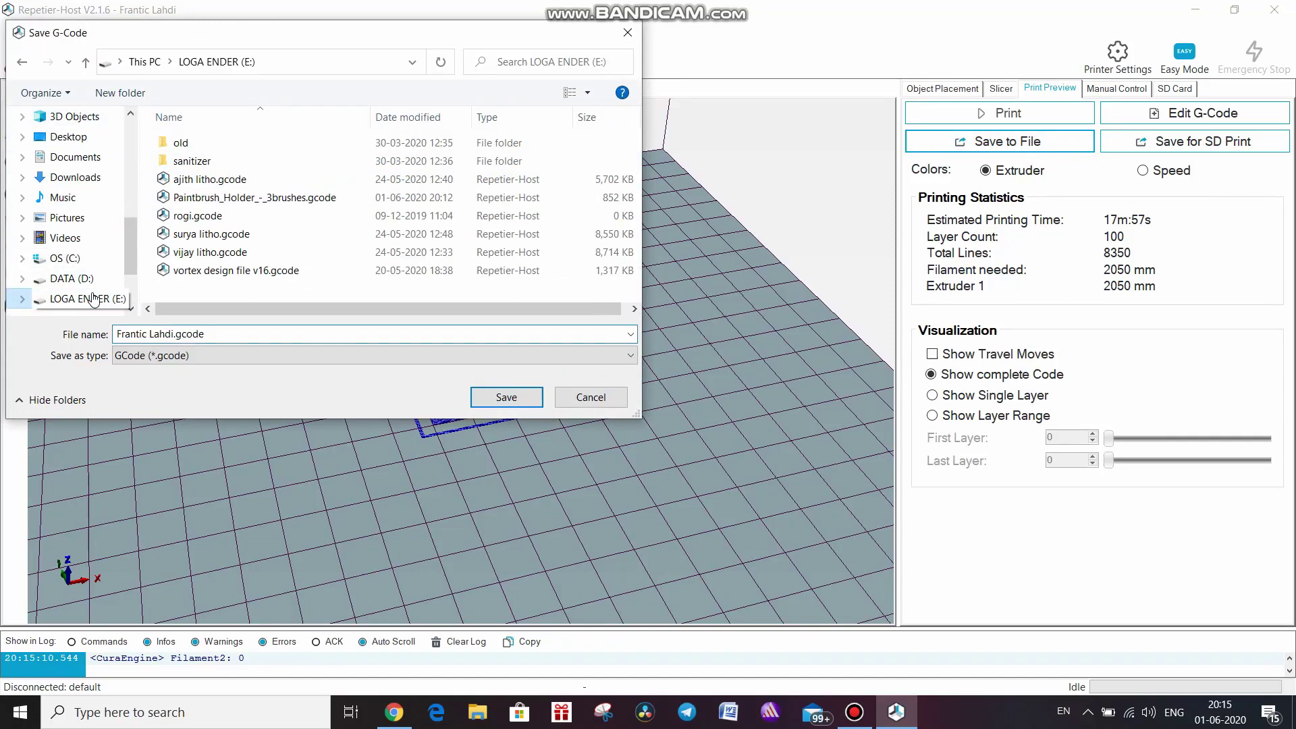
{"action": "left_click", "coordinate": [508, 397]}
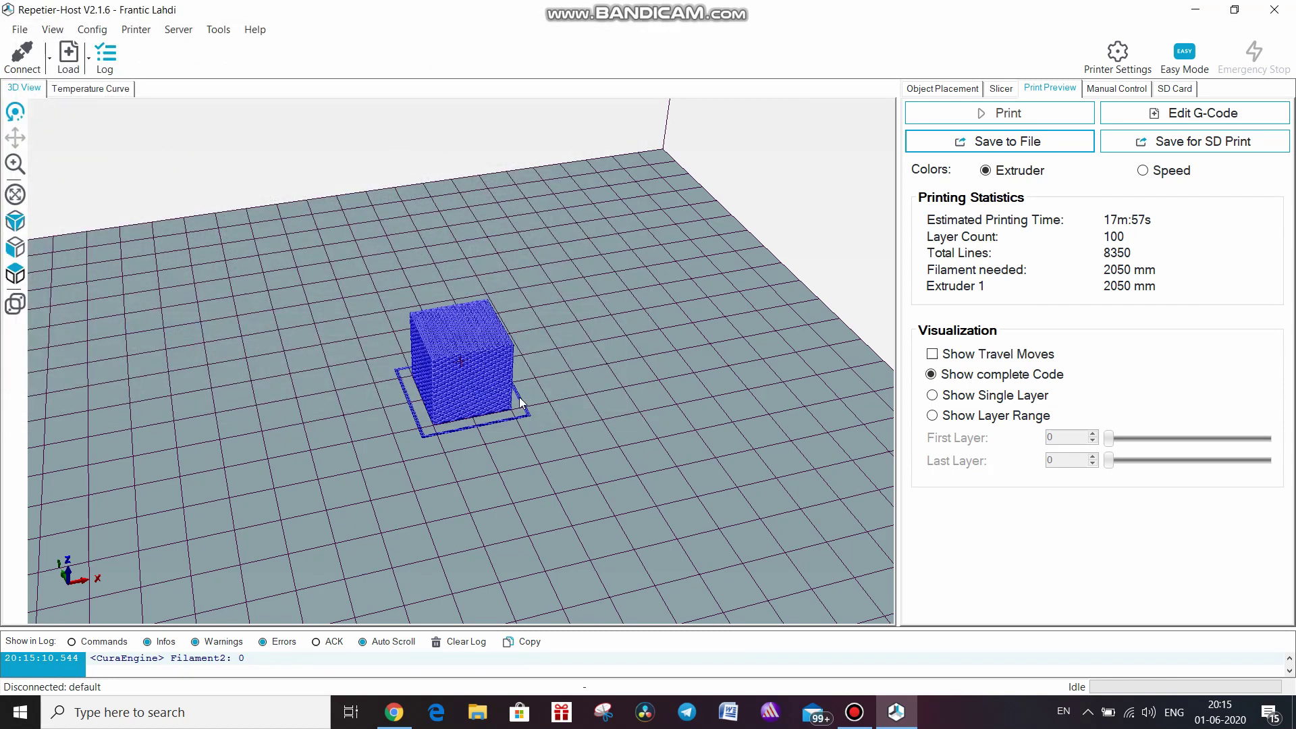
{"action": "left_click", "coordinate": [397, 712]}
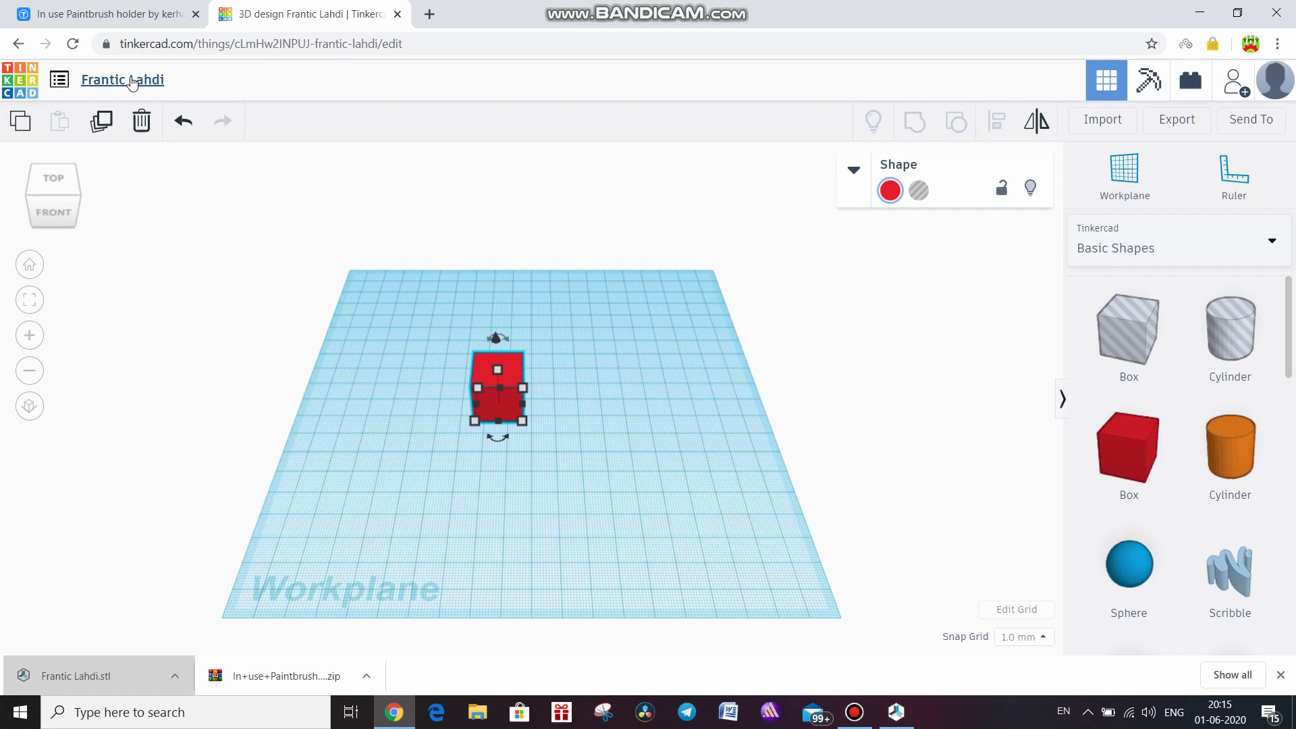
Select the Frantic Lahdi title, then close Chrome and Repetier-Host.
{"action": "left_click", "coordinate": [111, 86]}
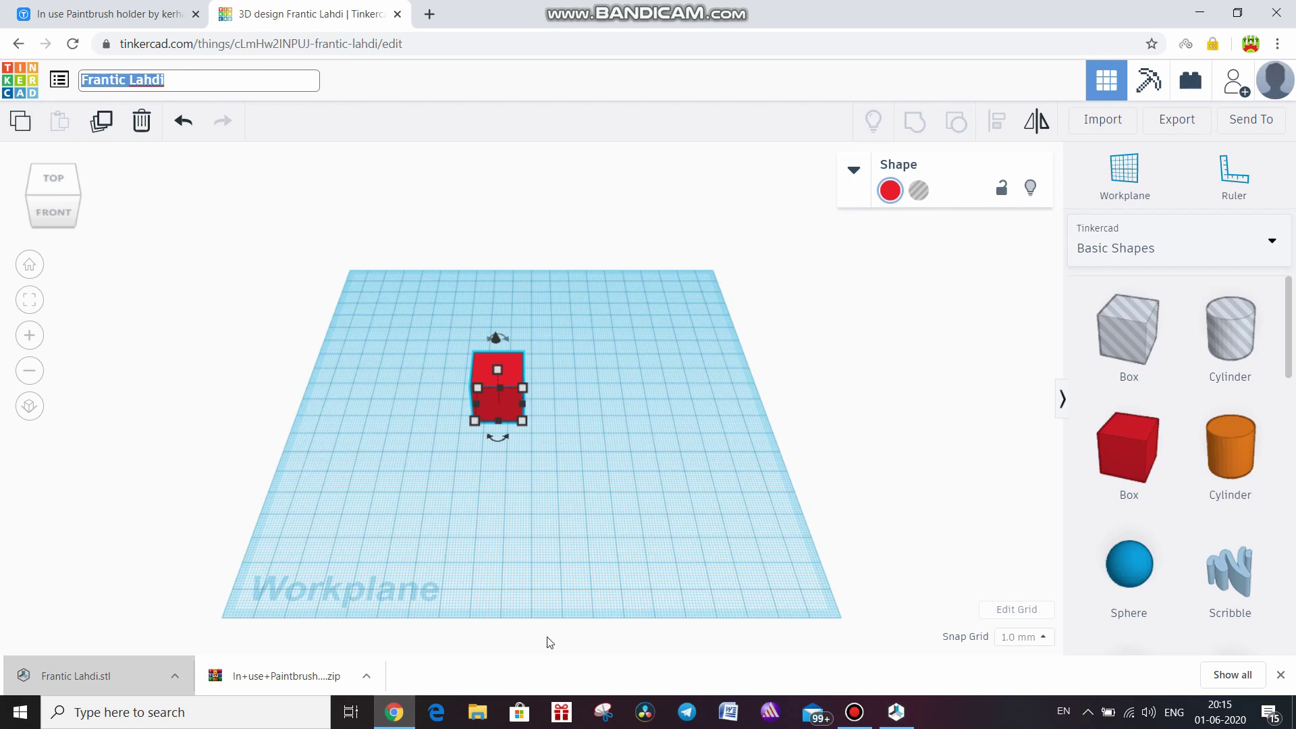
{"action": "left_click", "coordinate": [1276, 13]}
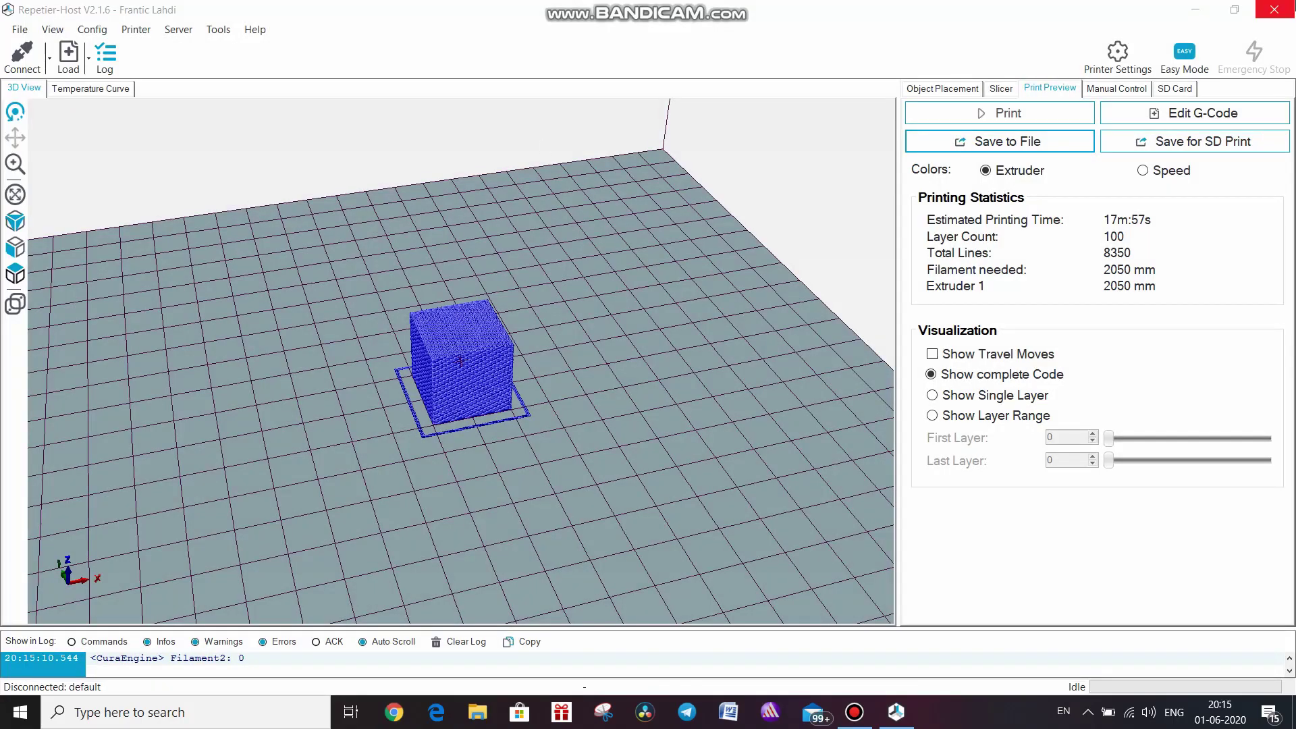
{"action": "left_click", "coordinate": [1280, 8]}
Open the LOGA ENDER (E:) drive through This PC in File Explorer.
{"action": "double_click", "coordinate": [160, 30]}
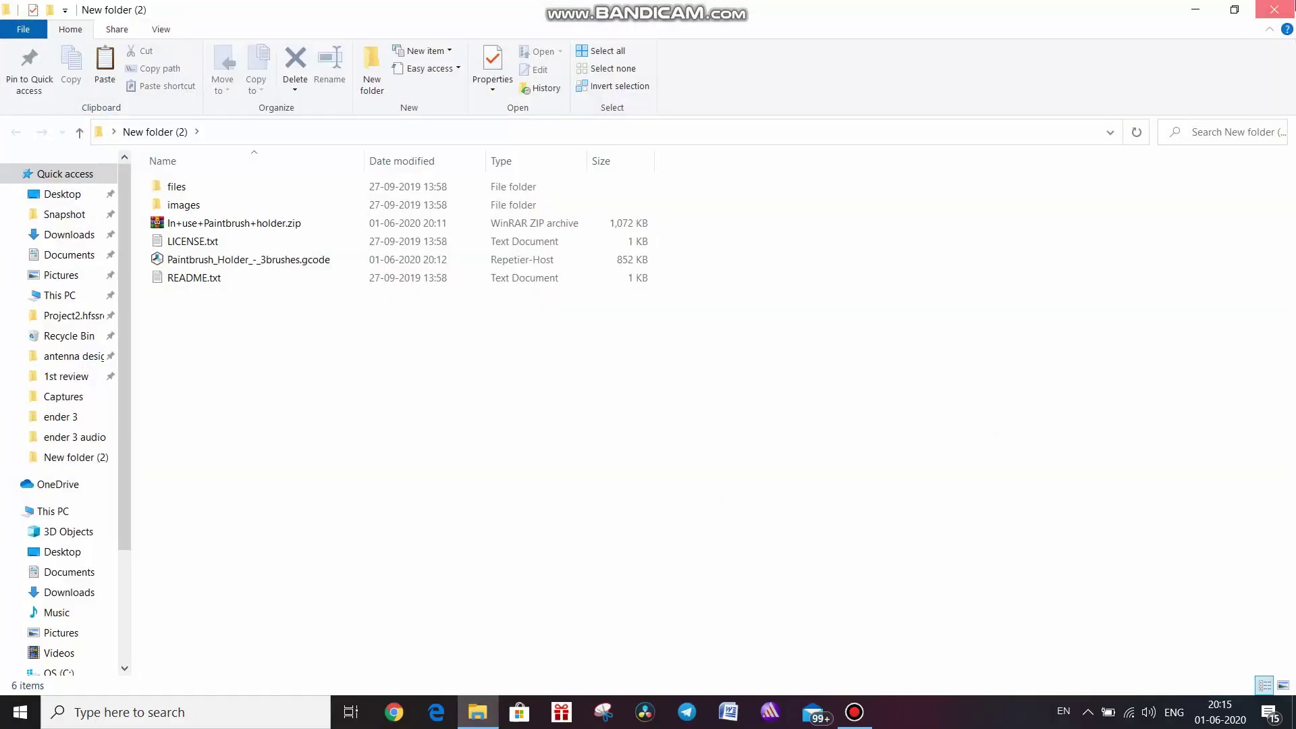
{"action": "left_click", "coordinate": [1274, 9]}
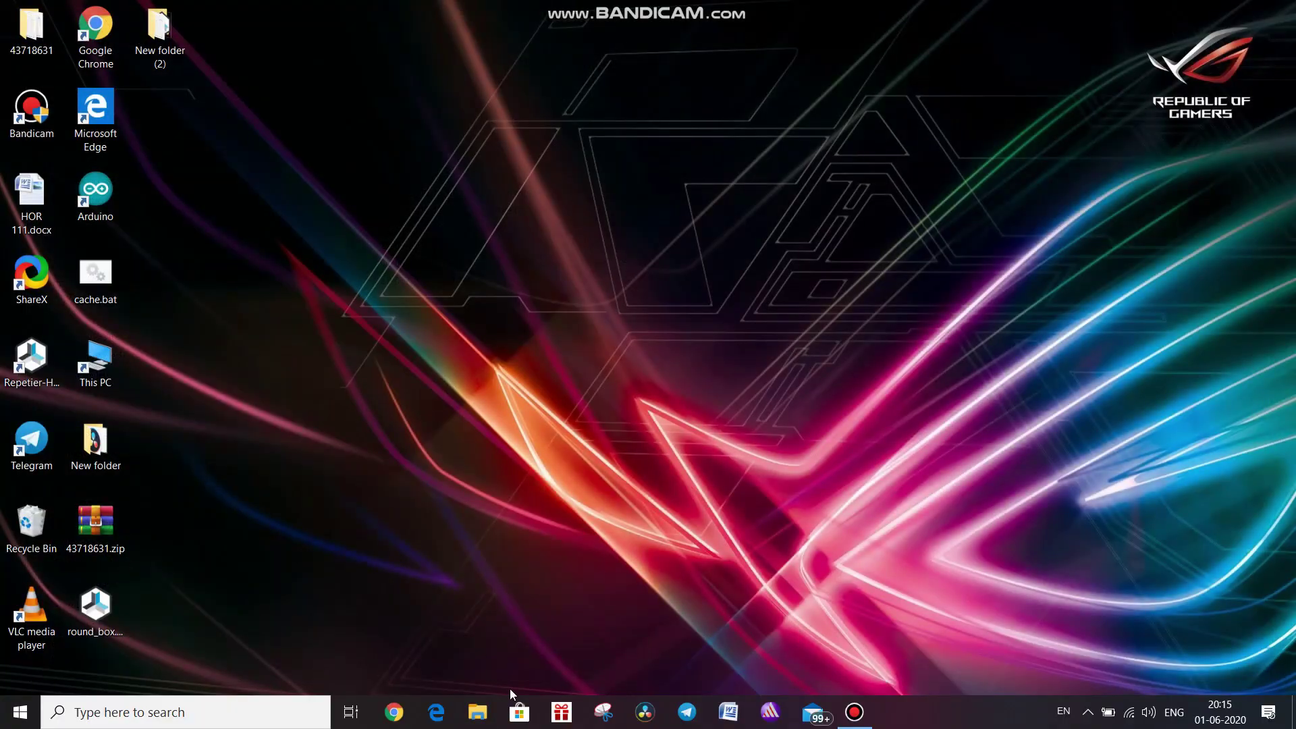
{"action": "left_click", "coordinate": [478, 712]}
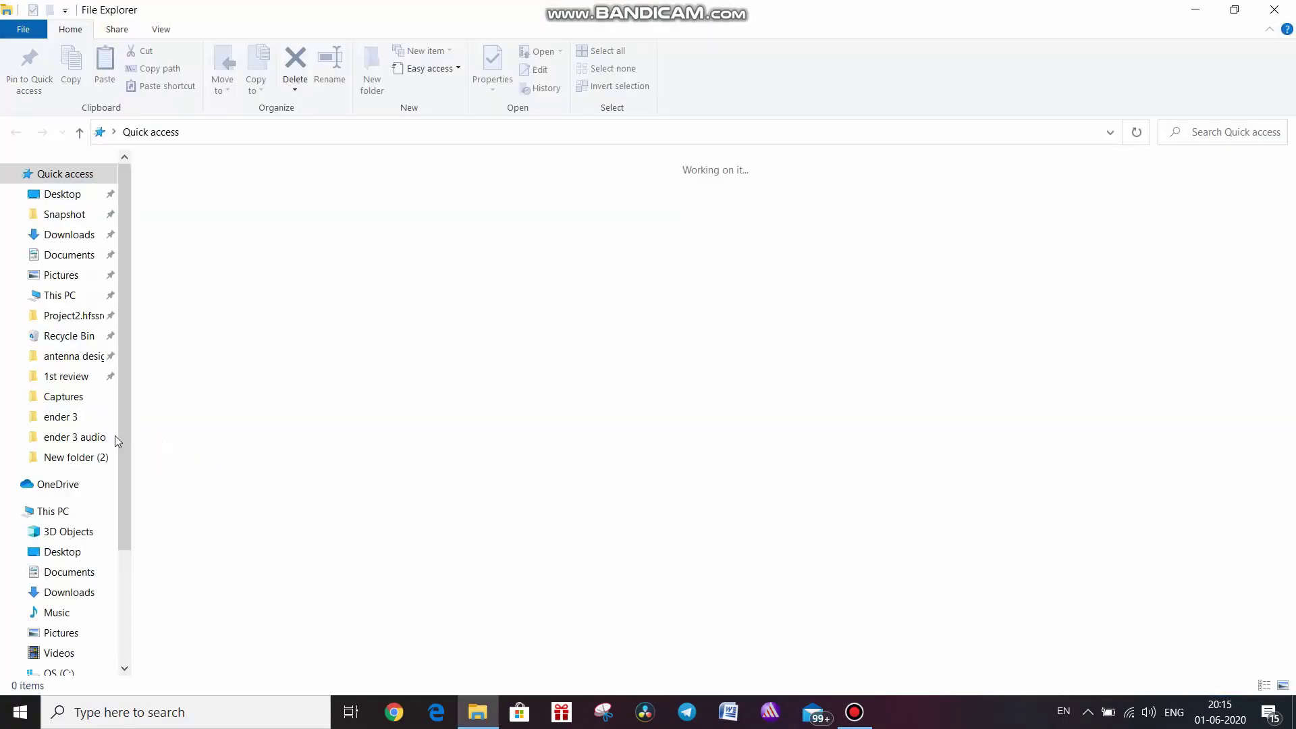
{"action": "left_click", "coordinate": [54, 511]}
{"action": "double_click", "coordinate": [594, 307]}
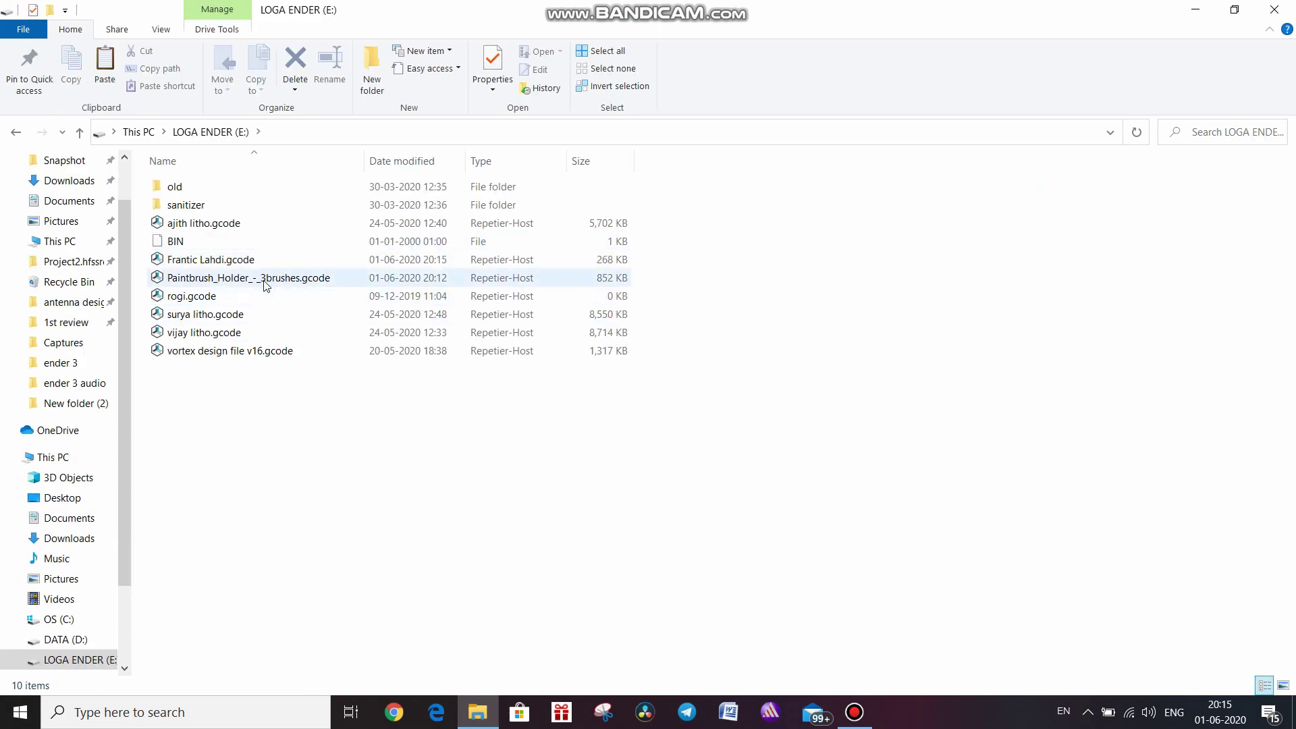
Preview Frantic Lahdi.gcode in Repetier-Host, then close it and minimize the drive window.
{"action": "double_click", "coordinate": [273, 267]}
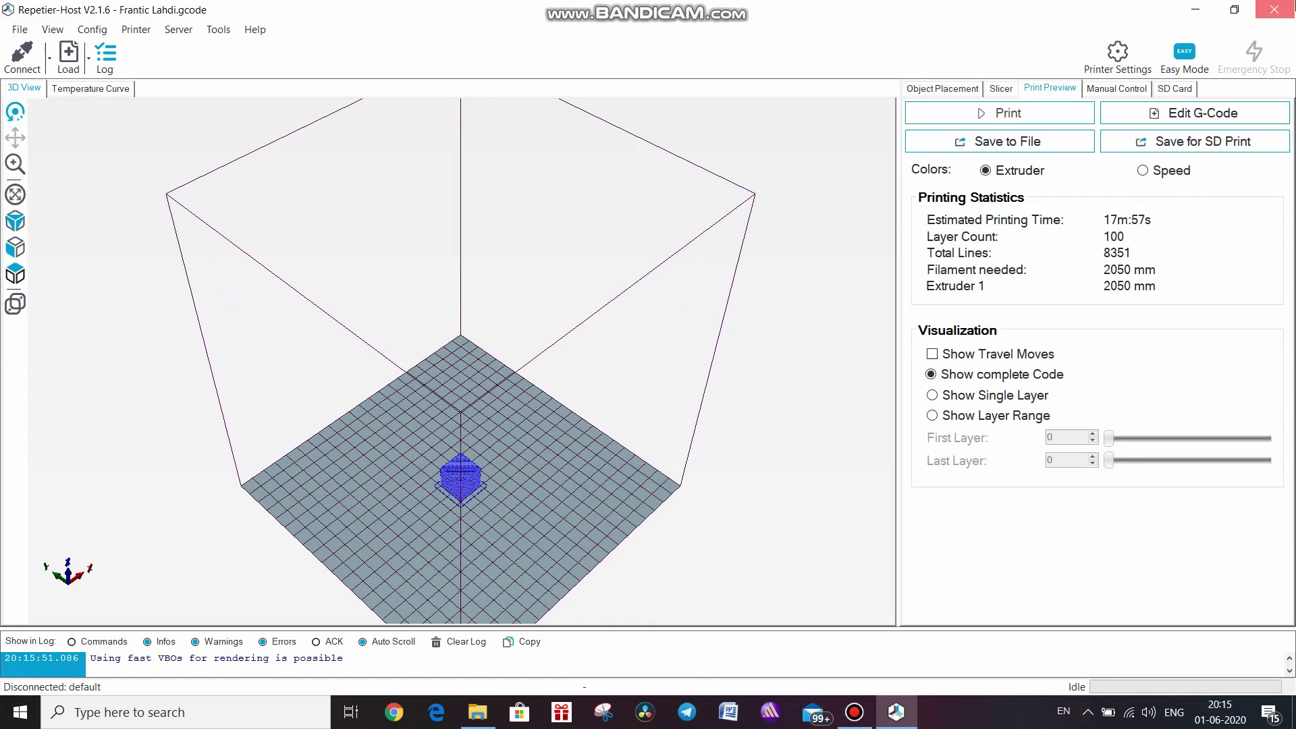
{"action": "left_click", "coordinate": [1275, 10]}
{"action": "left_click", "coordinate": [1202, 8]}
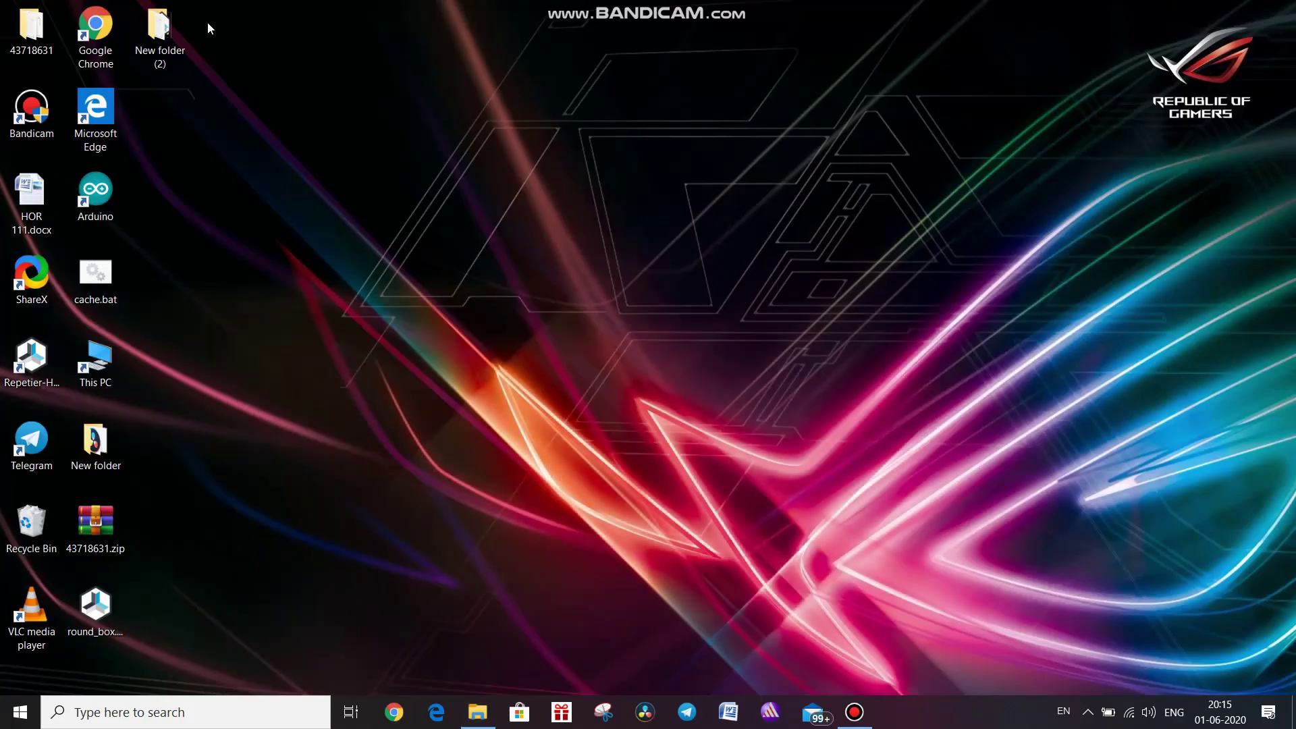
Send Paintbrush_Holder_-_3brushes.stl from New folder (2) > files to LOGA ENDER (E:), then reopen the drive window.
{"action": "double_click", "coordinate": [187, 23]}
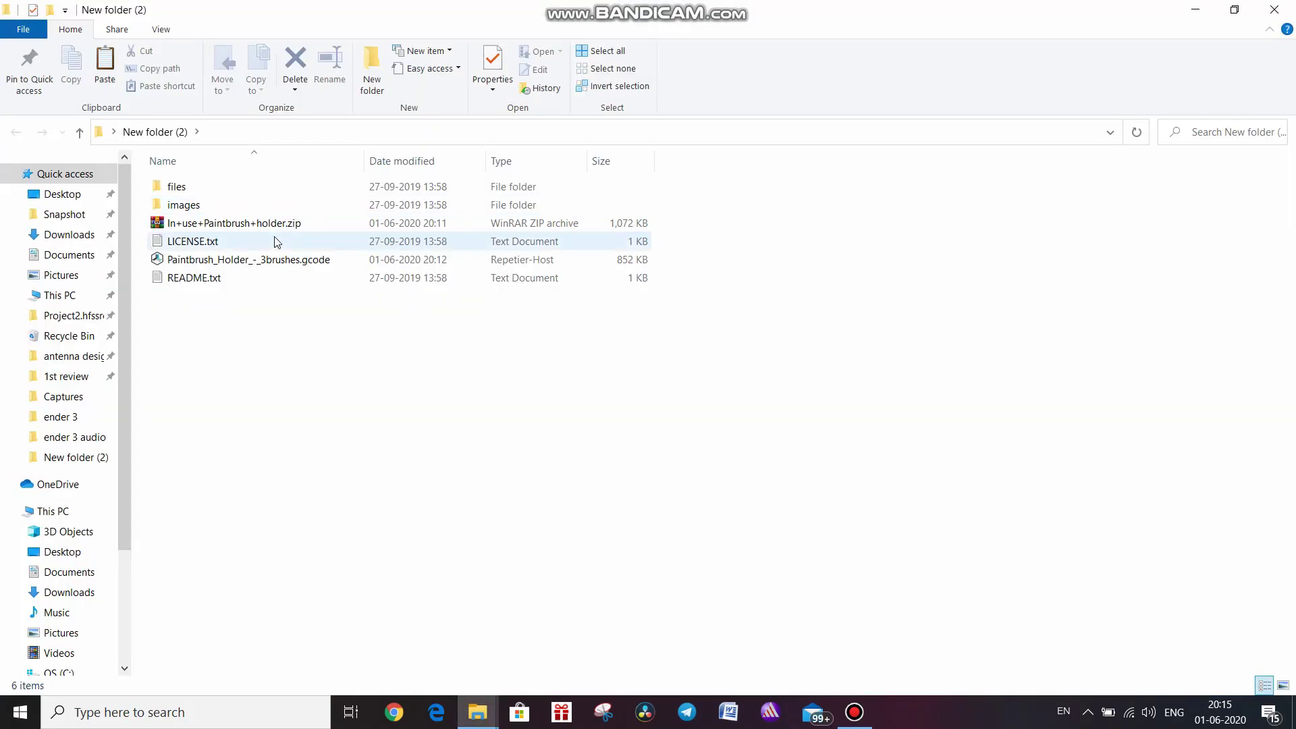
{"action": "double_click", "coordinate": [334, 180]}
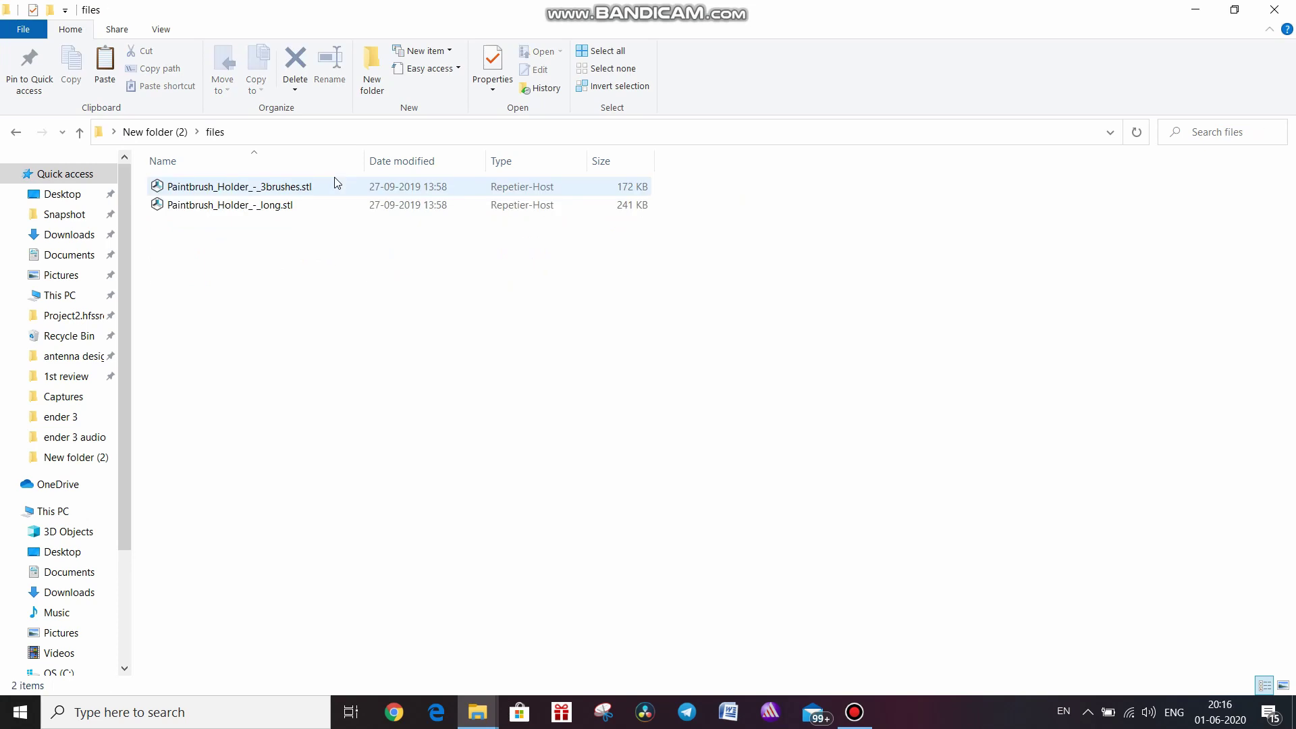
{"action": "right_click", "coordinate": [334, 179]}
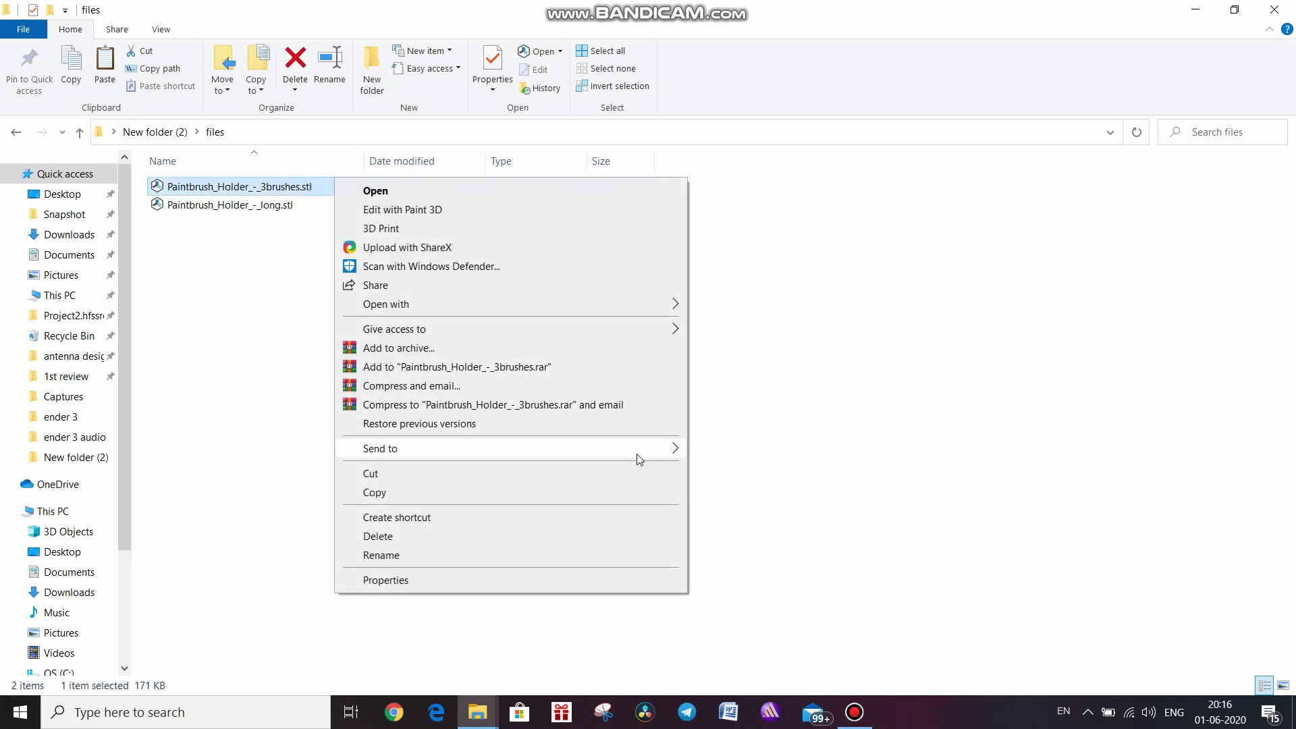
{"action": "mouse_move", "coordinate": [639, 449]}
{"action": "left_click", "coordinate": [782, 583]}
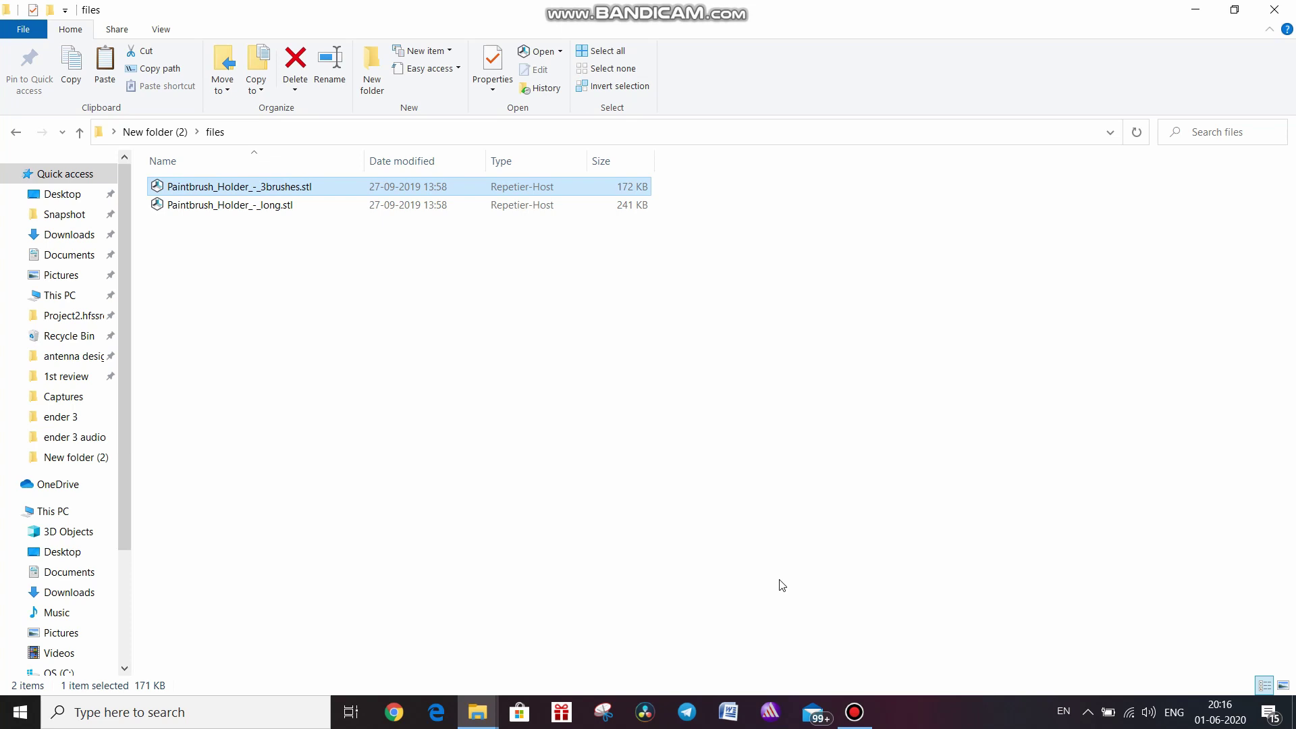
{"action": "key", "text": "super+d"}
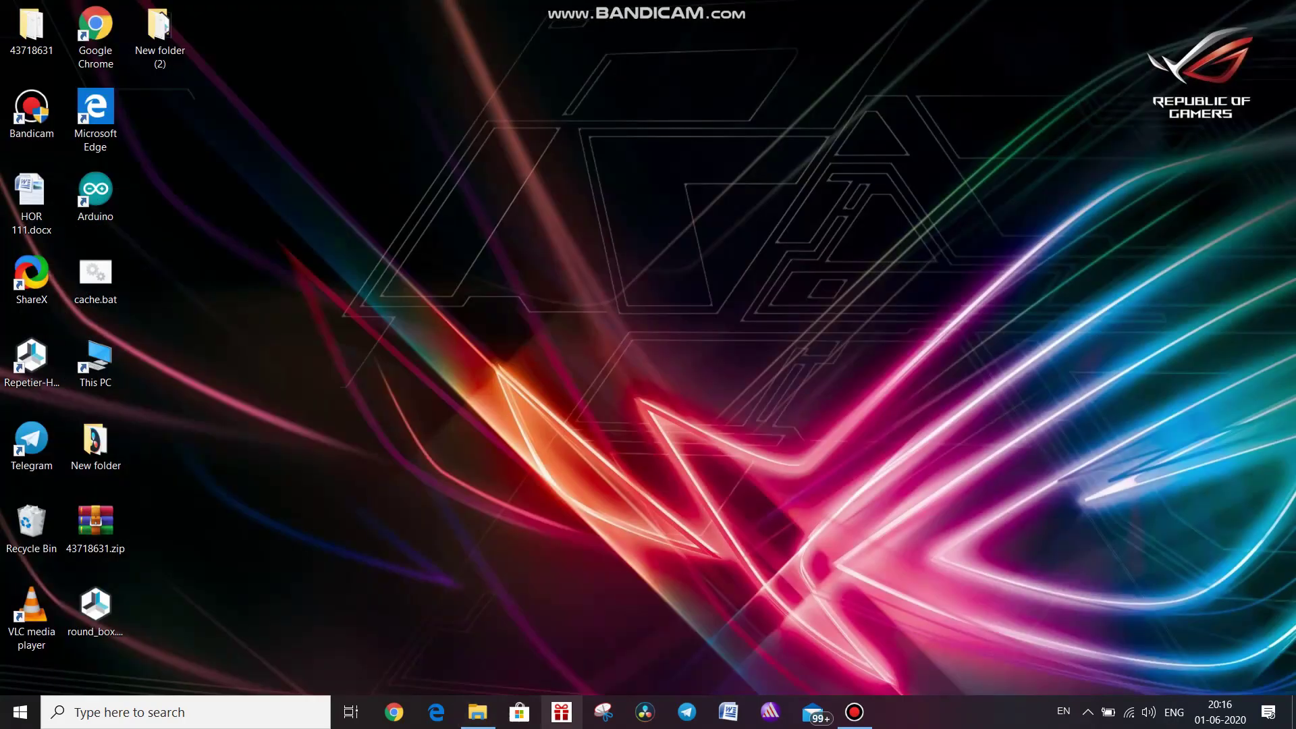
{"action": "left_click", "coordinate": [484, 726]}
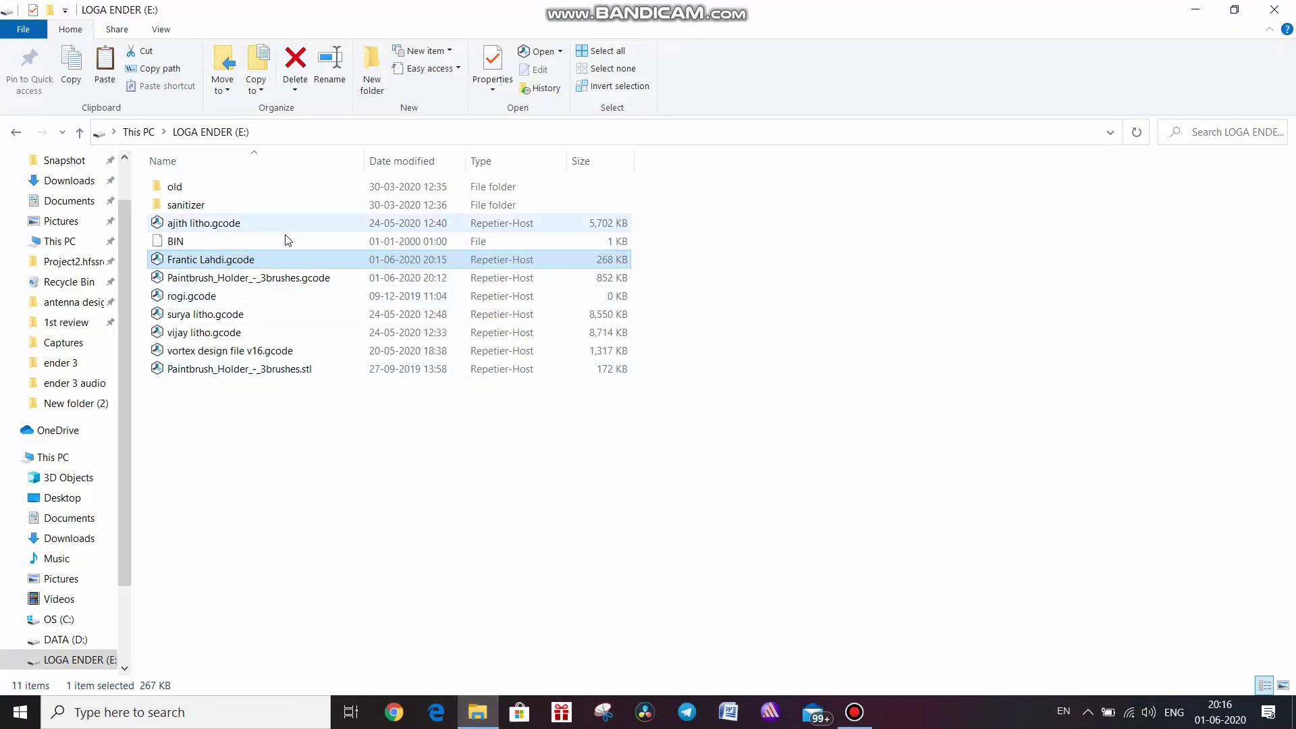